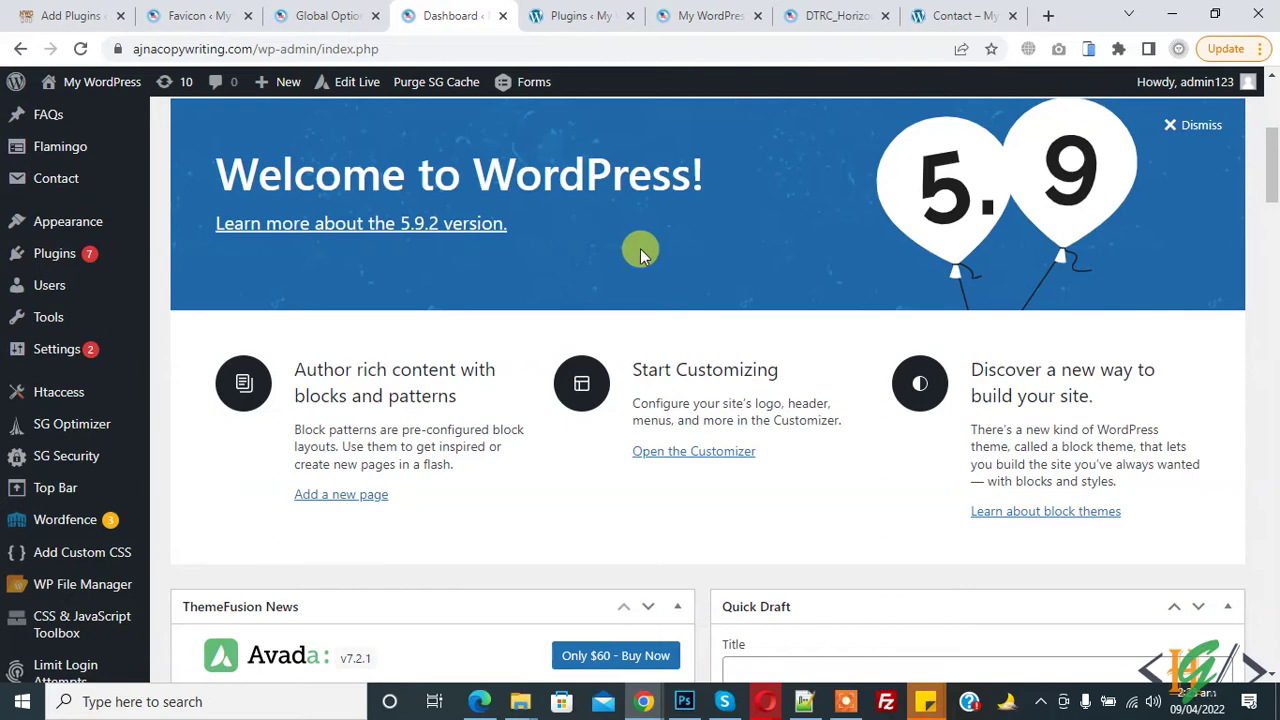
Step: Search Plugins > Add New for the Folders plugin by Premio, then install and activate it
mouse_move(97, 255)
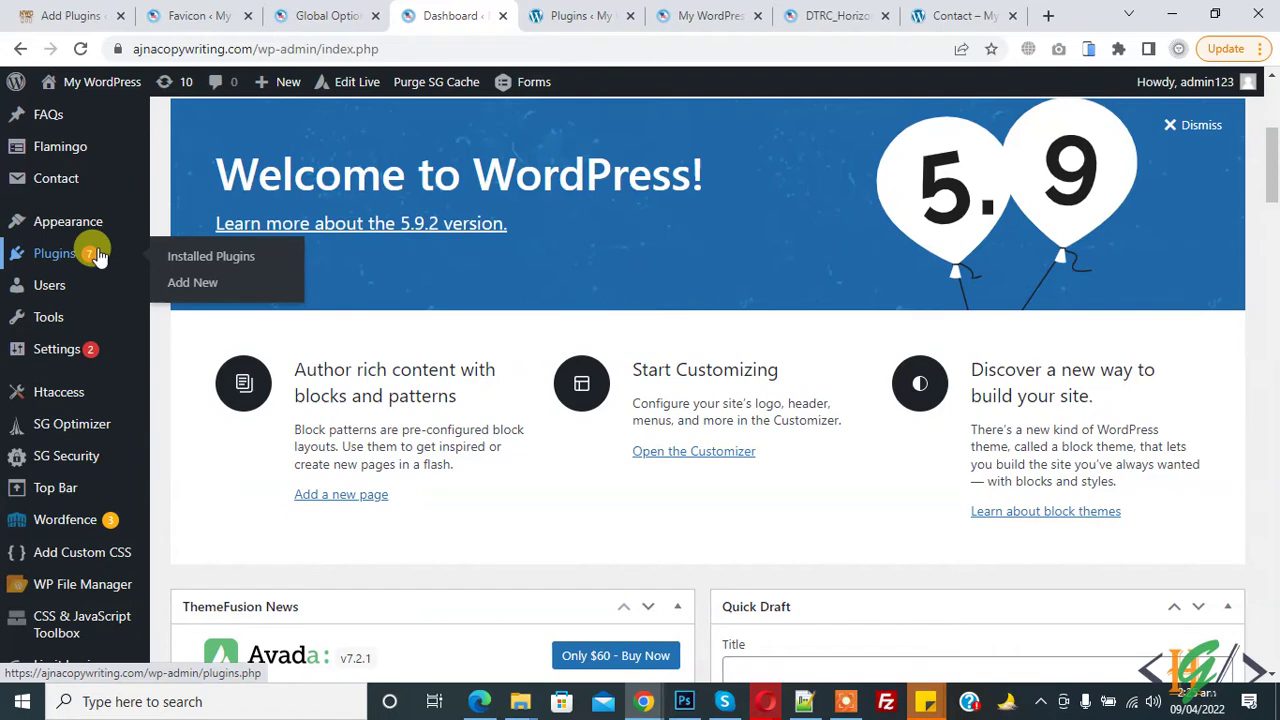
left_click(185, 285)
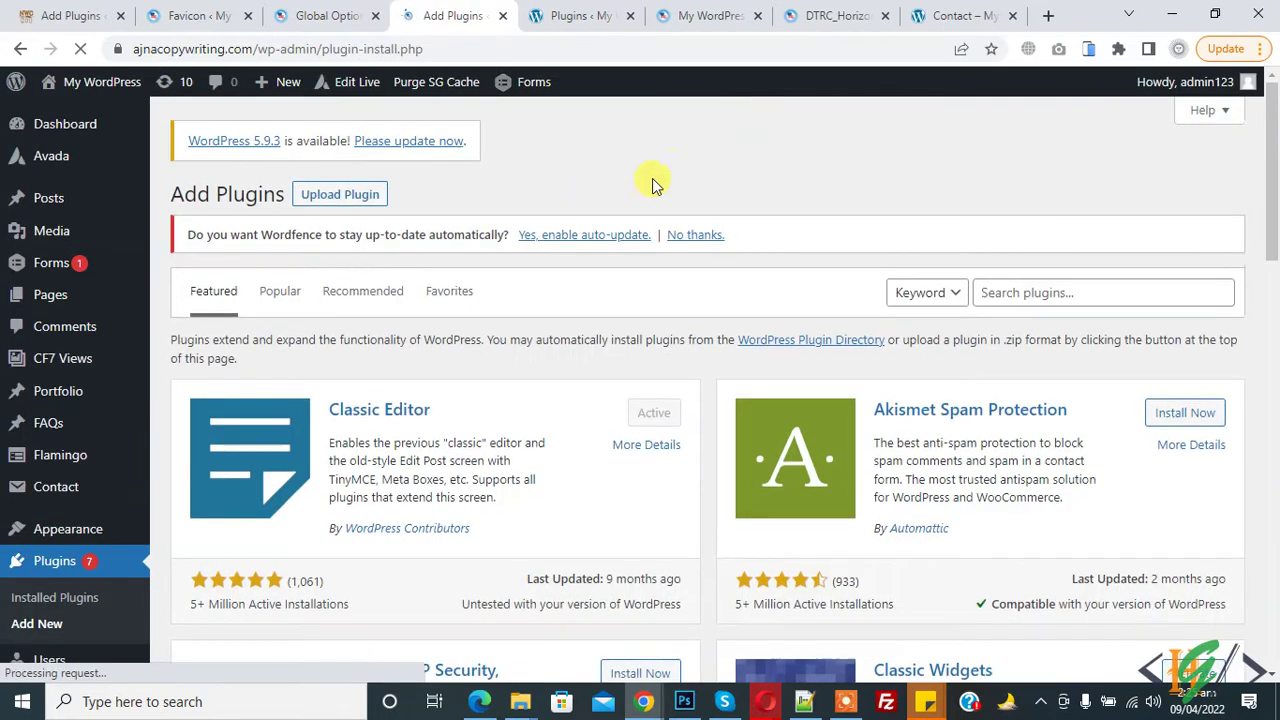
scroll(651, 180, "down", 2)
left_click(1000, 199)
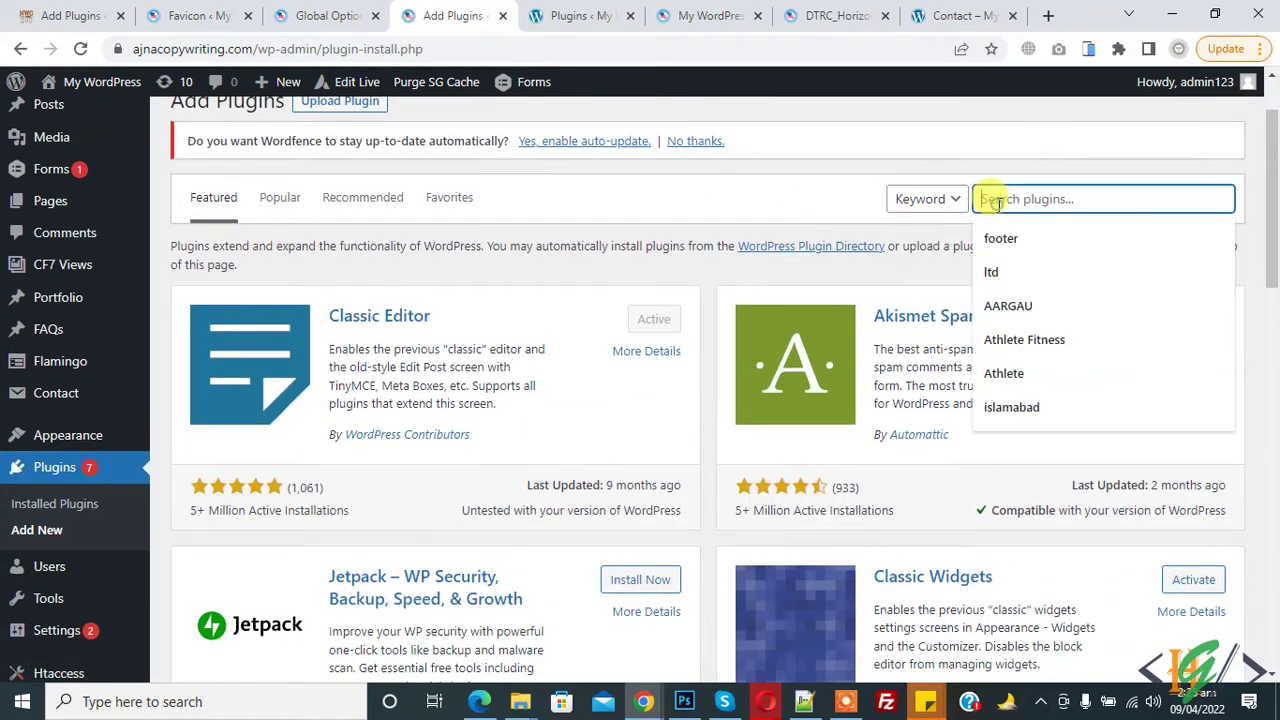
type("Folders – Unlimited Folders to Organize Media Library Folder, Pages, Posts, File Manager")
left_click(1006, 164)
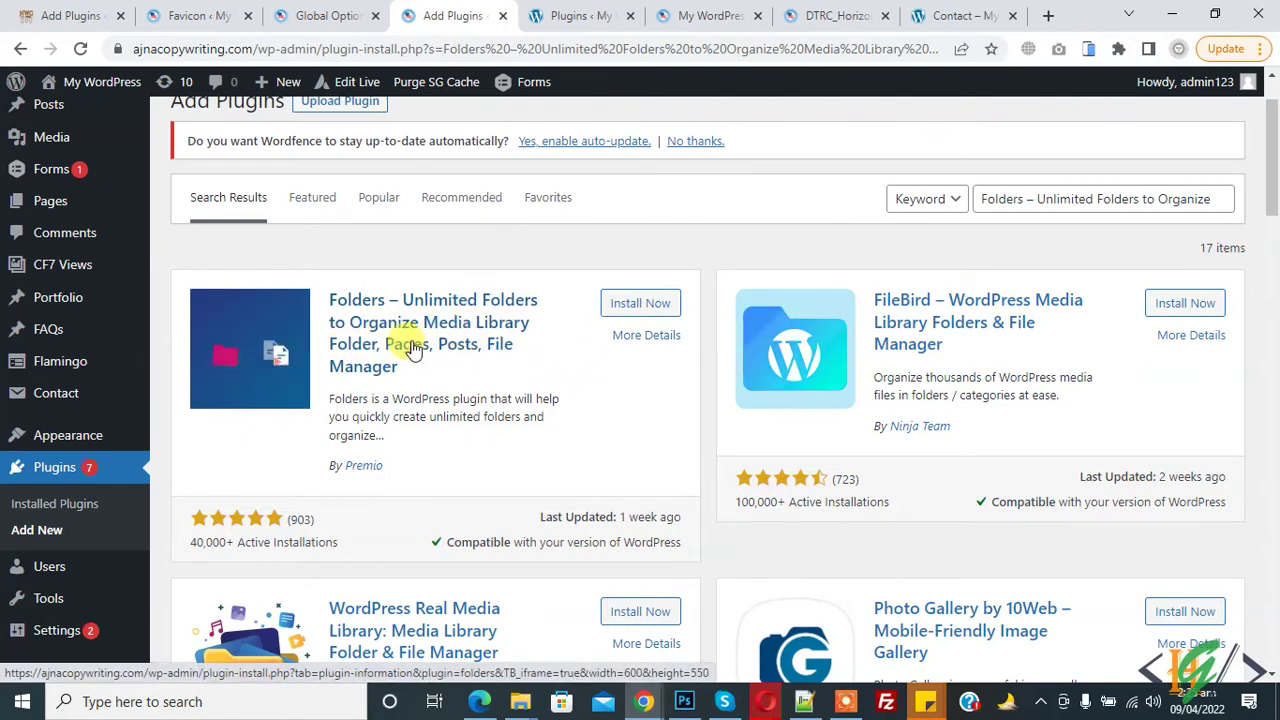
left_click(637, 305)
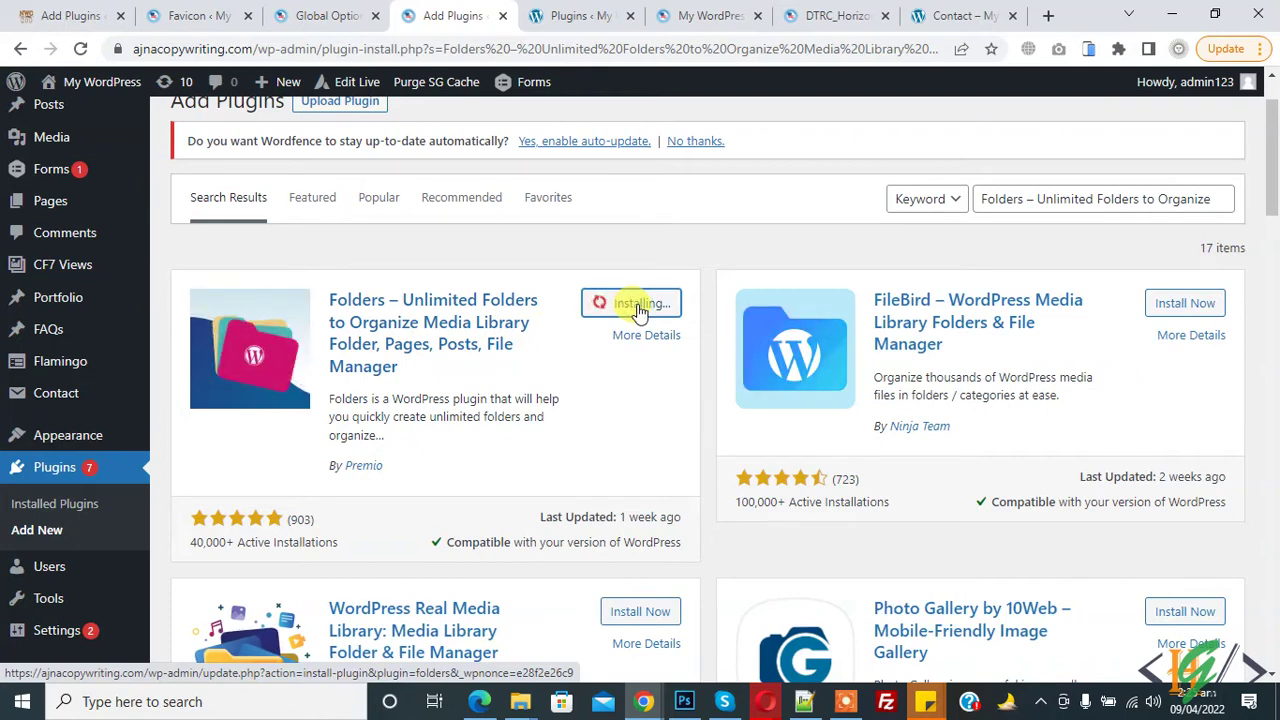
left_click(640, 310)
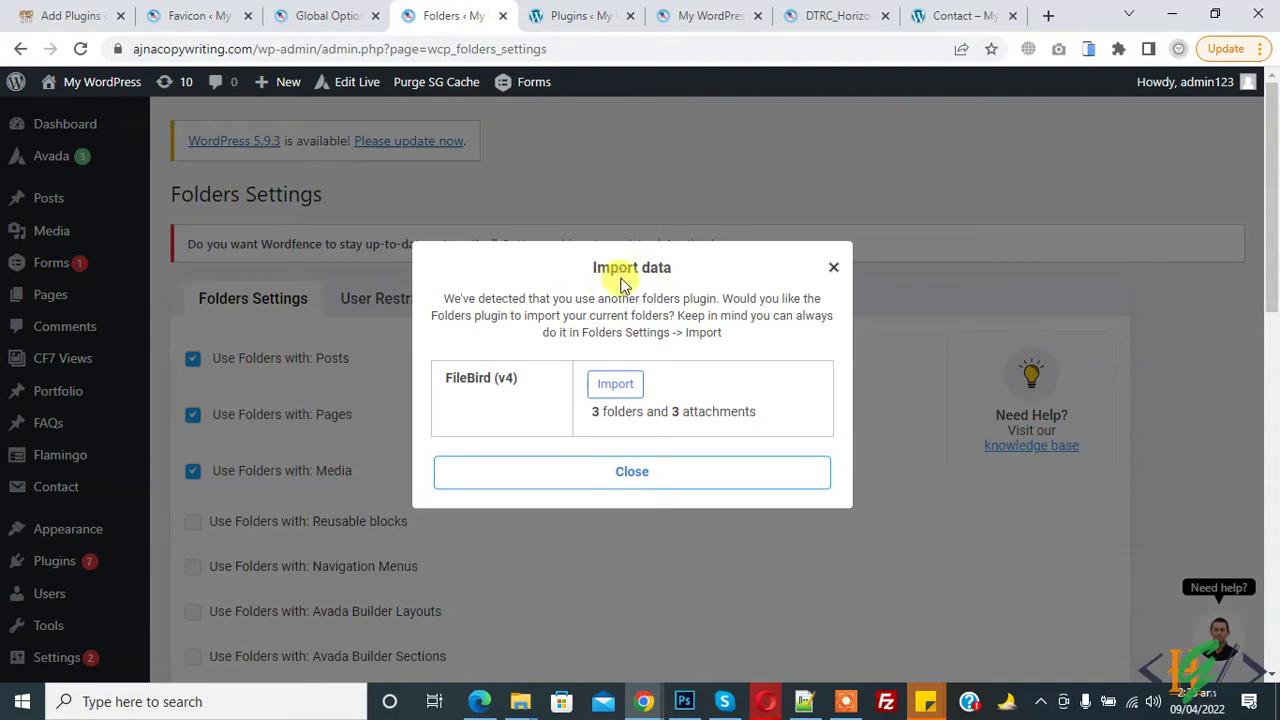
Step: Dismiss the offer to import FileBird's 3 folders without importing anything
left_click(833, 267)
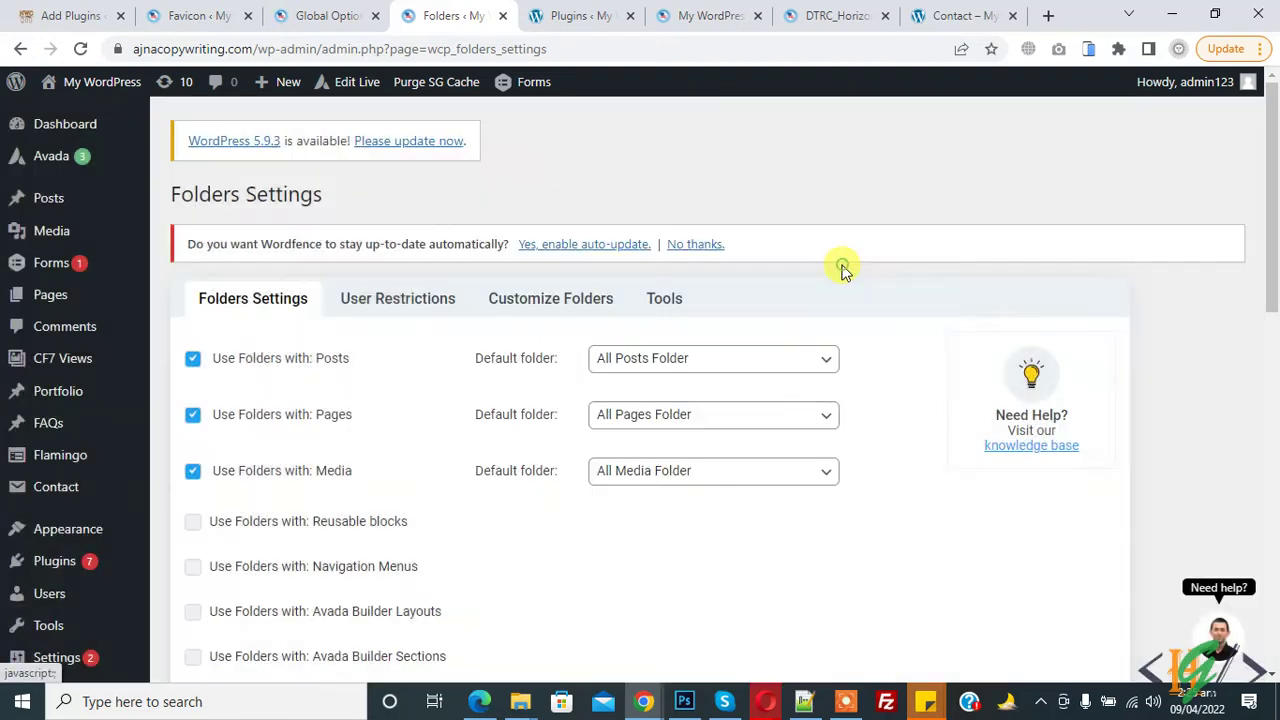
scroll(700, 270, "down", 2)
scroll(486, 286, "up", 2)
scroll(480, 280, "down", 1)
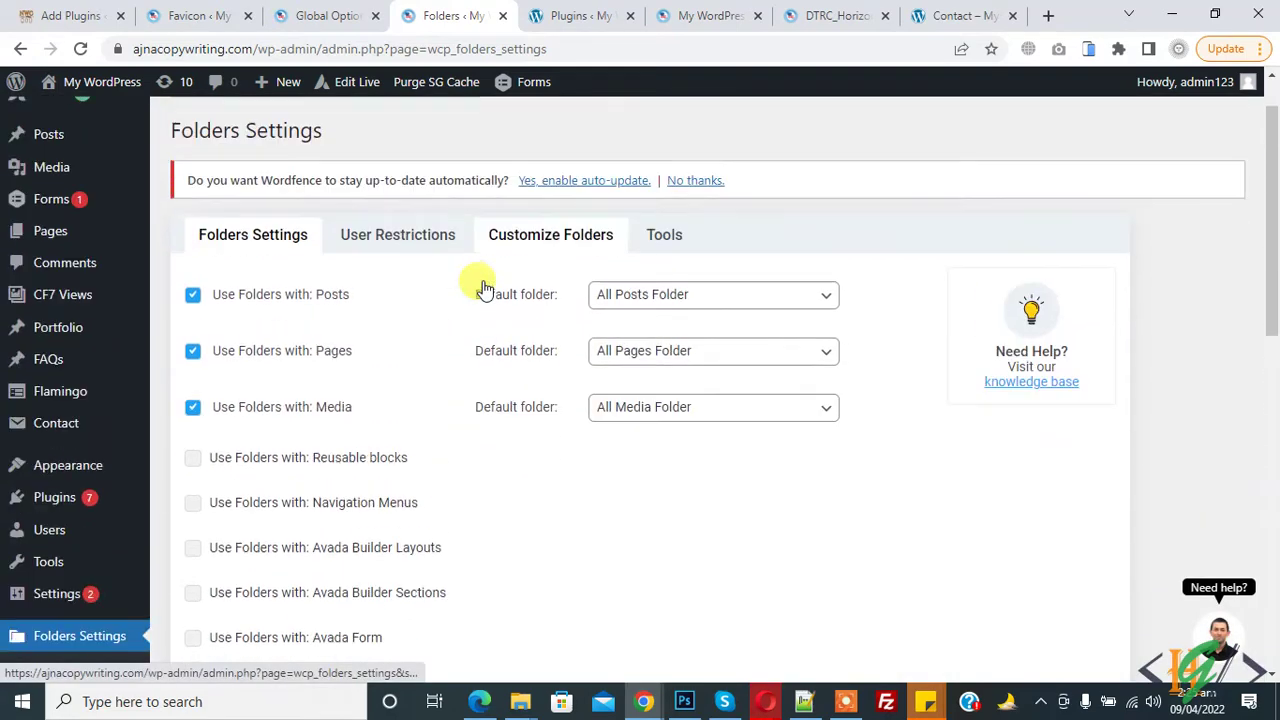
scroll(406, 305, "down", 1)
scroll(360, 385, "up", 1)
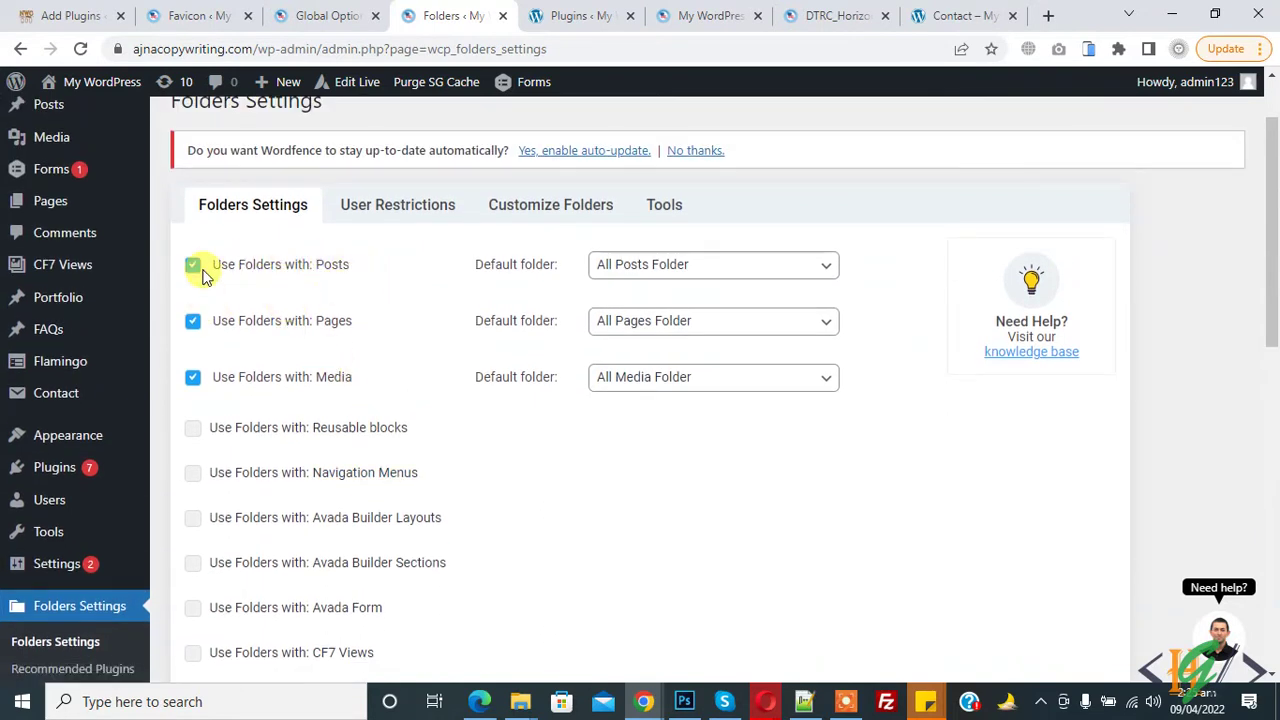
Step: Keep folders enabled for Posts with All Posts Folder as the default folder
left_click(193, 266)
left_click(199, 263)
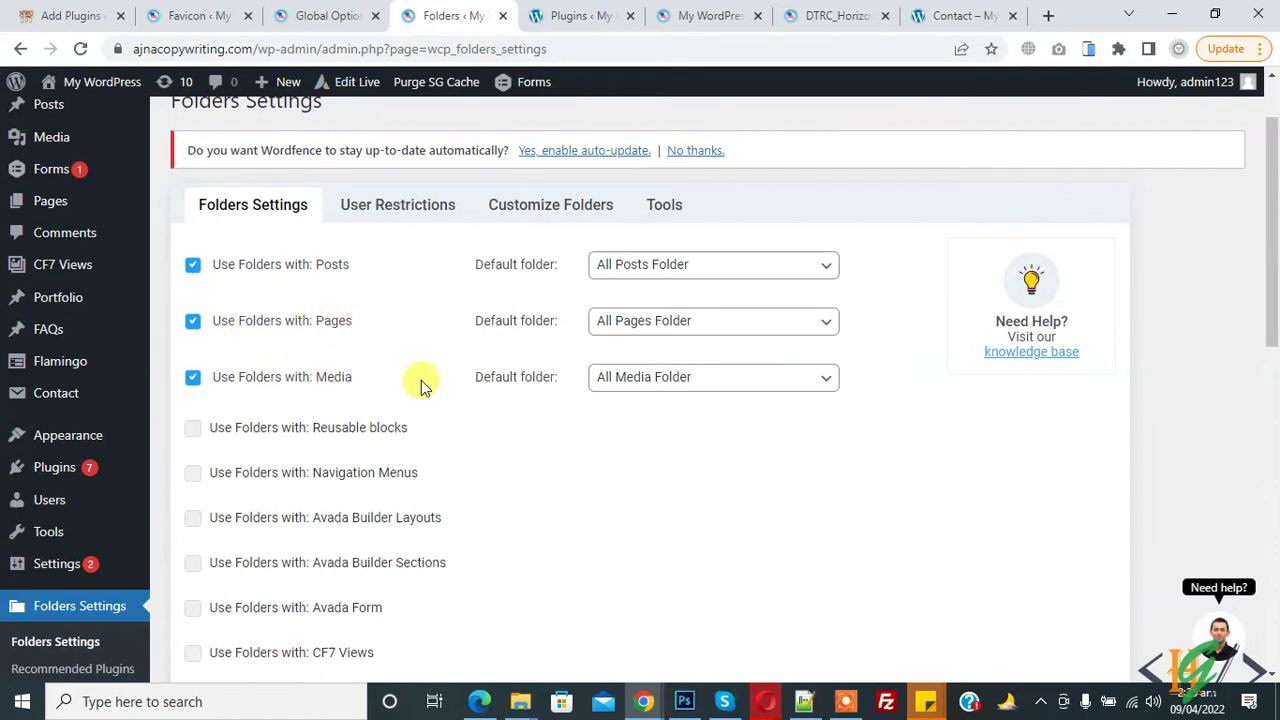
scroll(420, 340, "down", 1)
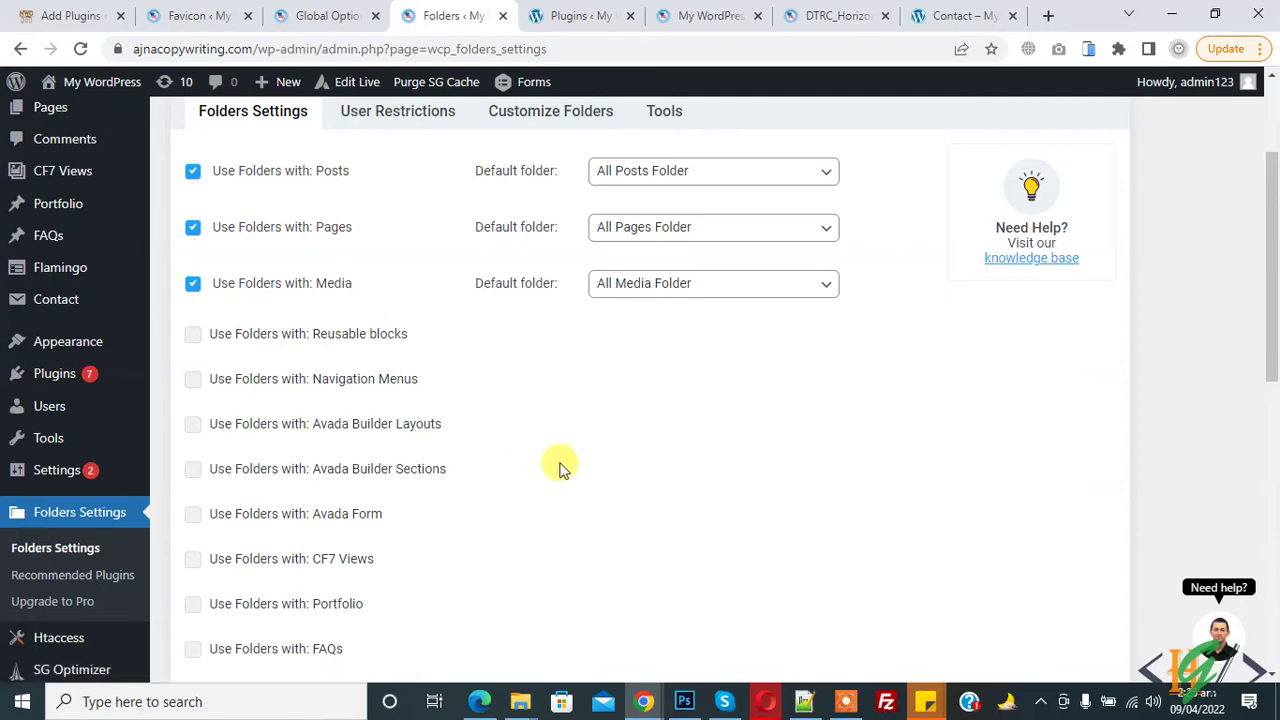
scroll(487, 392, "up", 2)
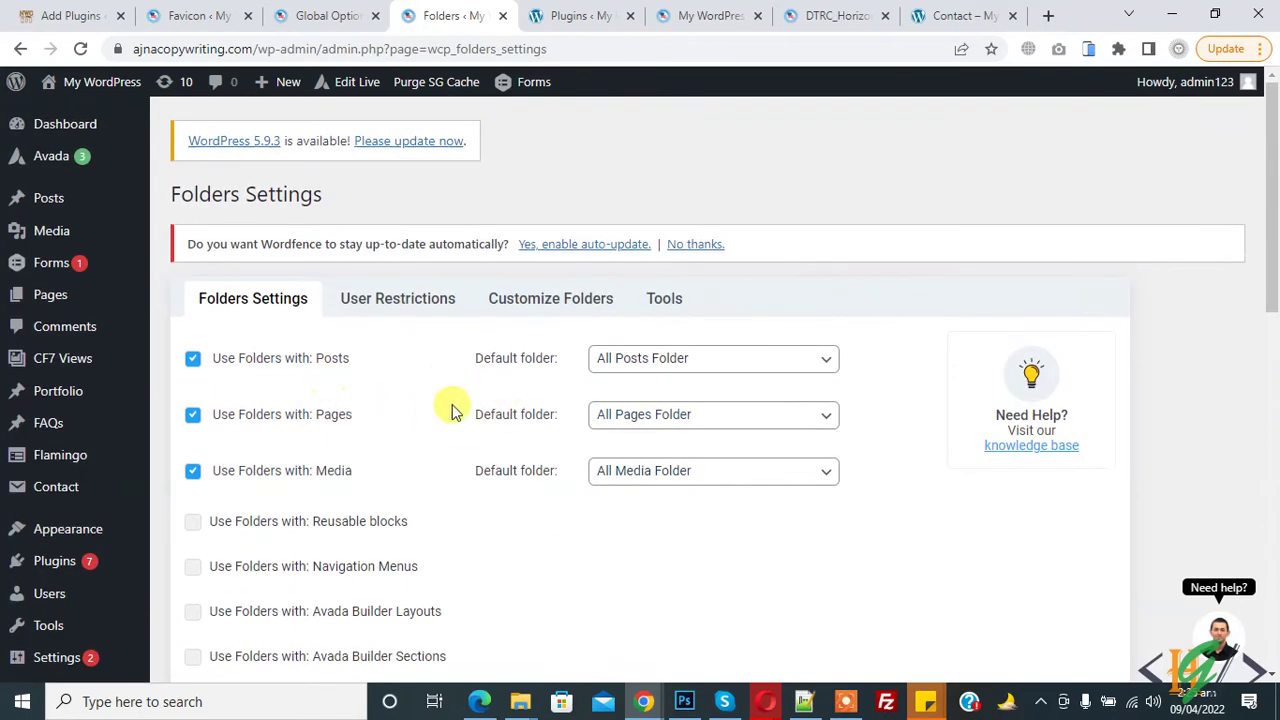
scroll(449, 408, "down", 1)
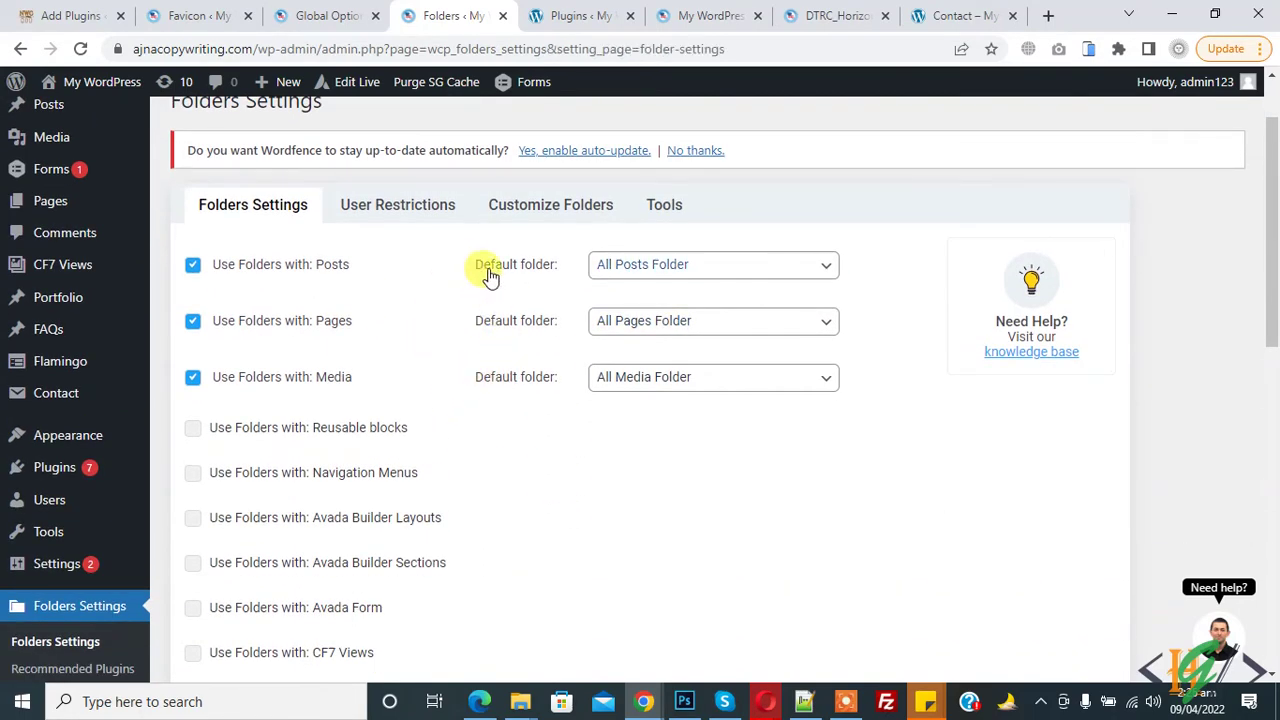
left_click(646, 270)
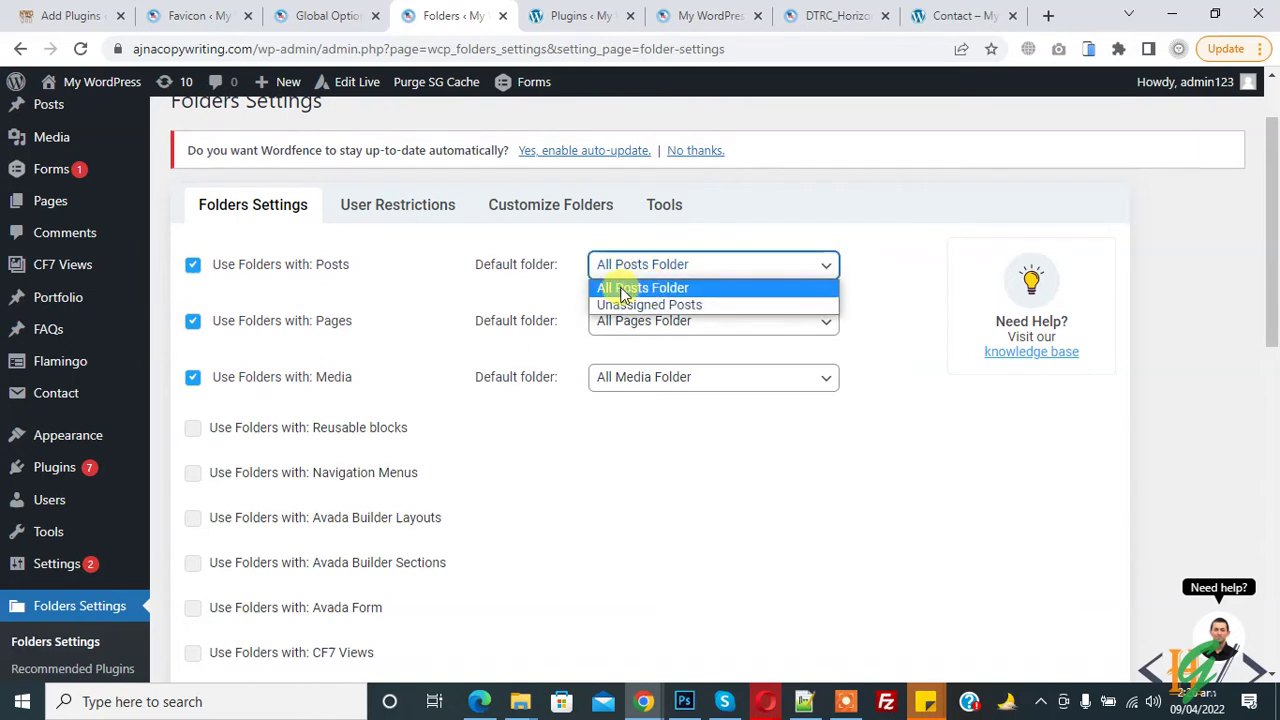
left_click(549, 290)
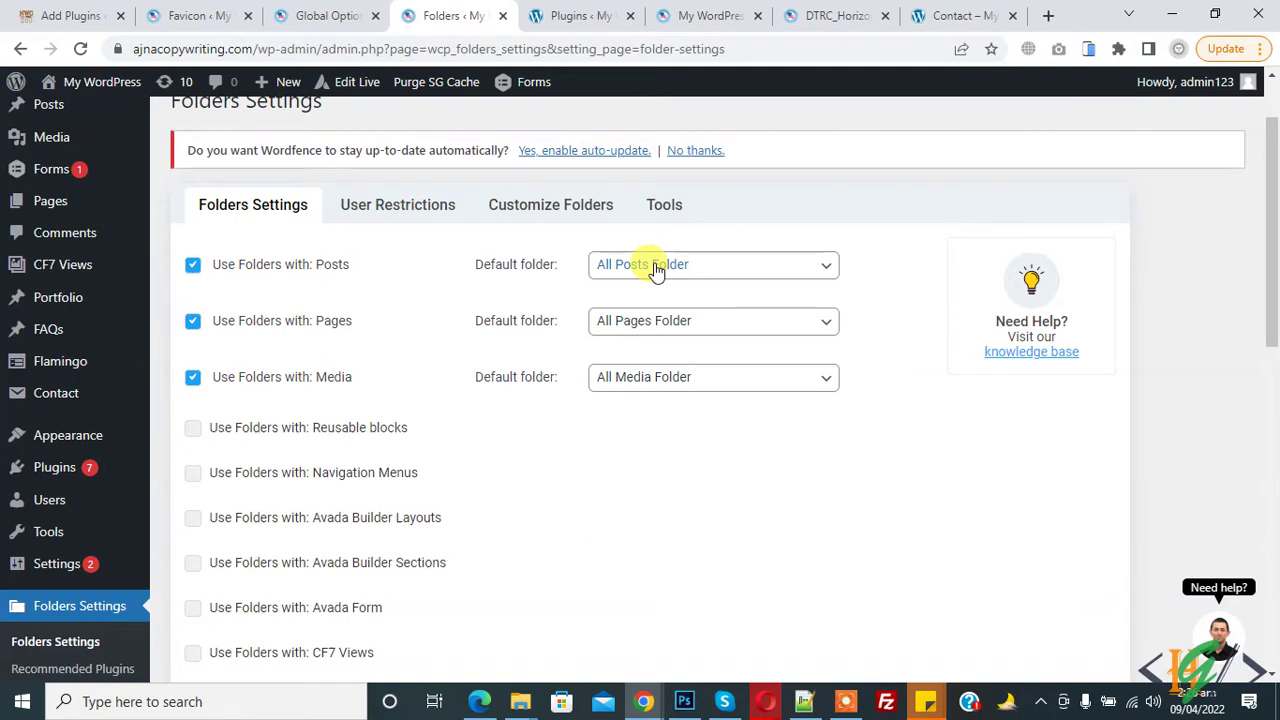
scroll(355, 290, "up", 1)
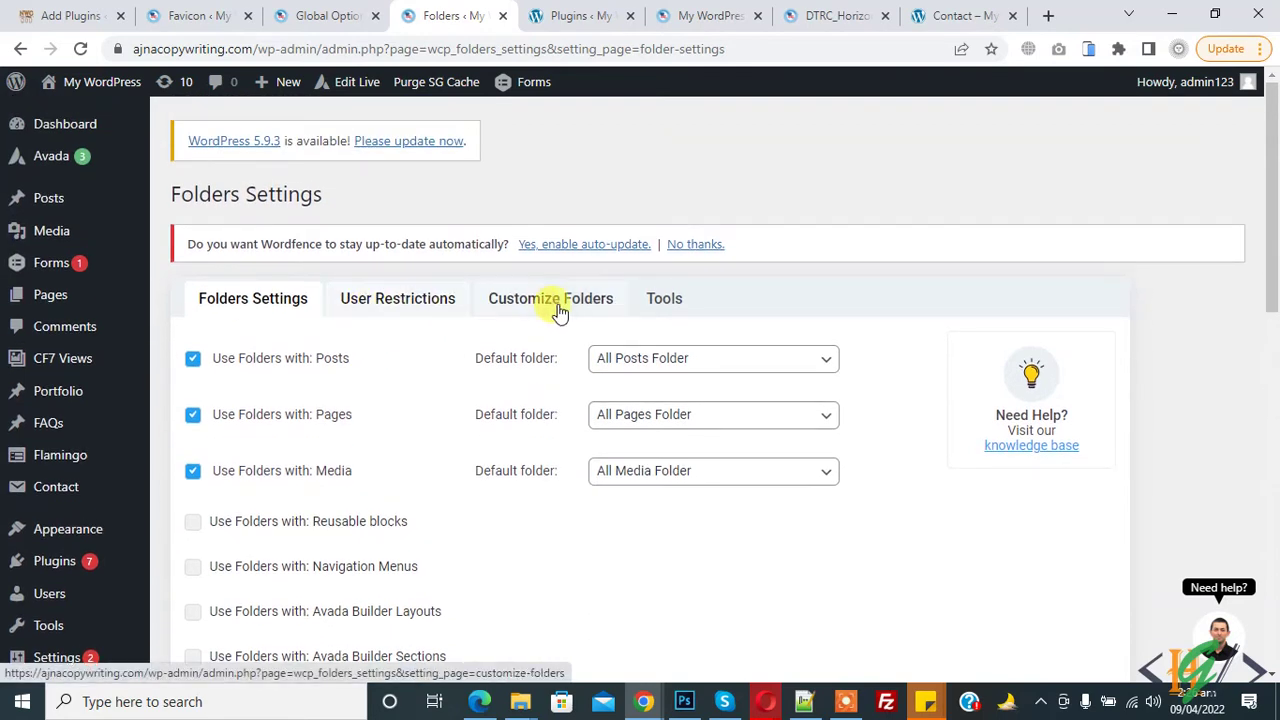
Step: Set the New Folder button colour to dark grey and save the Folders customization
left_click(405, 310)
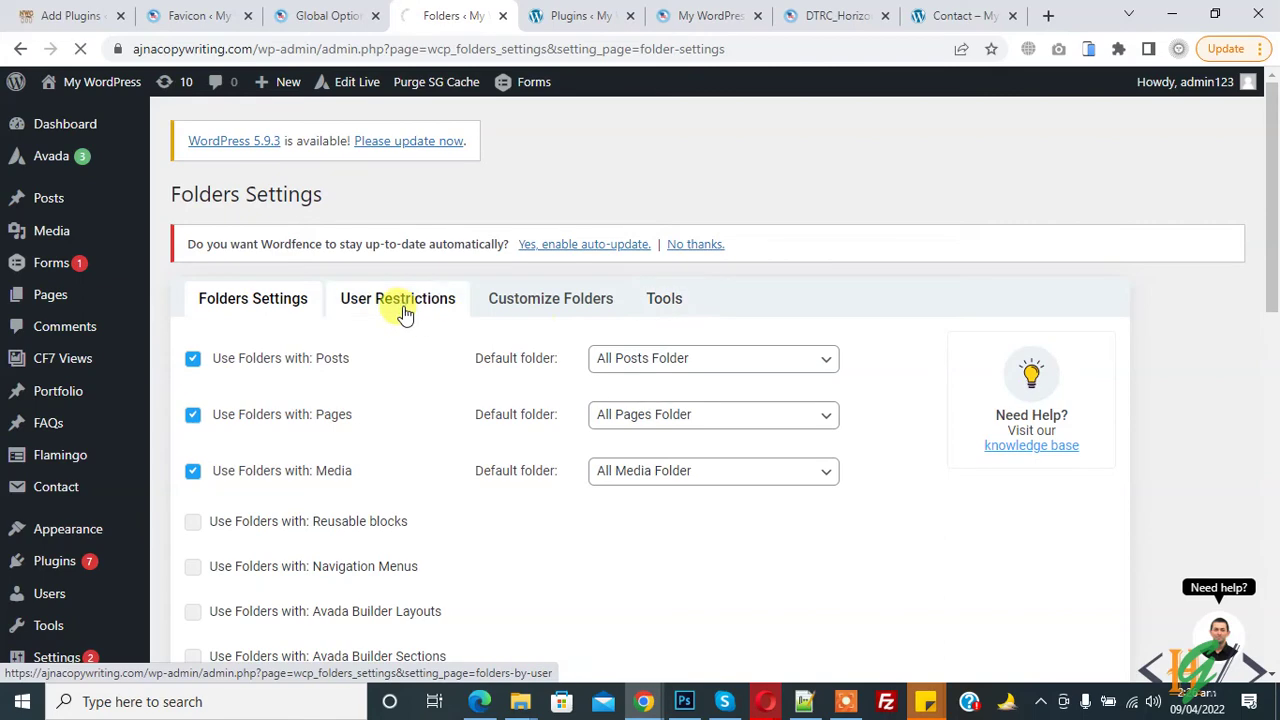
scroll(400, 300, "down", 1)
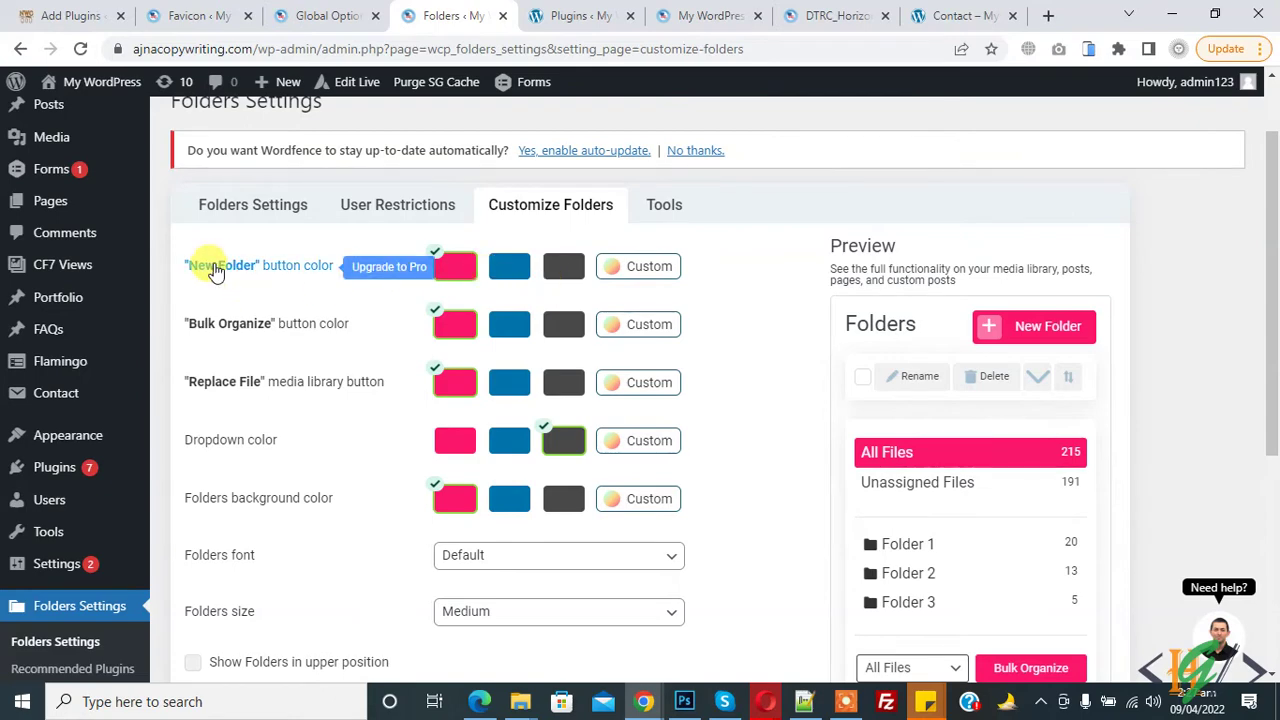
left_click(558, 266)
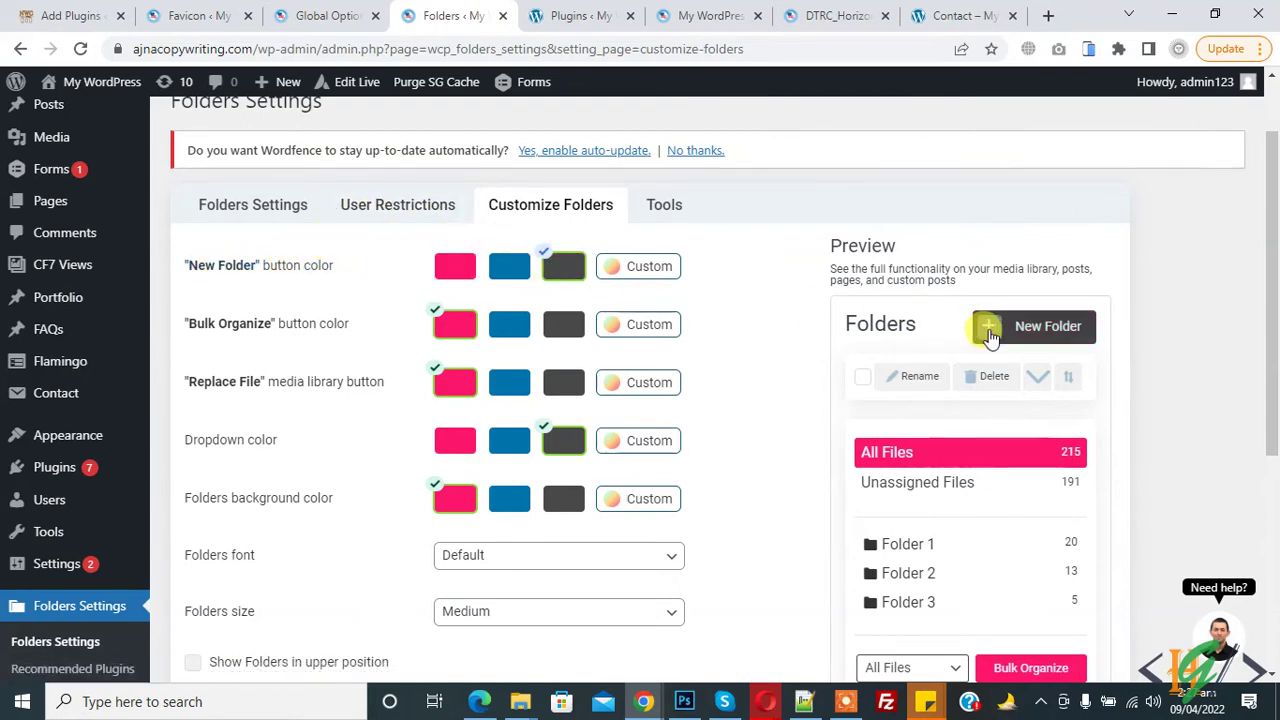
scroll(665, 330, "down", 1)
scroll(665, 330, "down", 1)
left_click(236, 548)
scroll(785, 371, "up", 1)
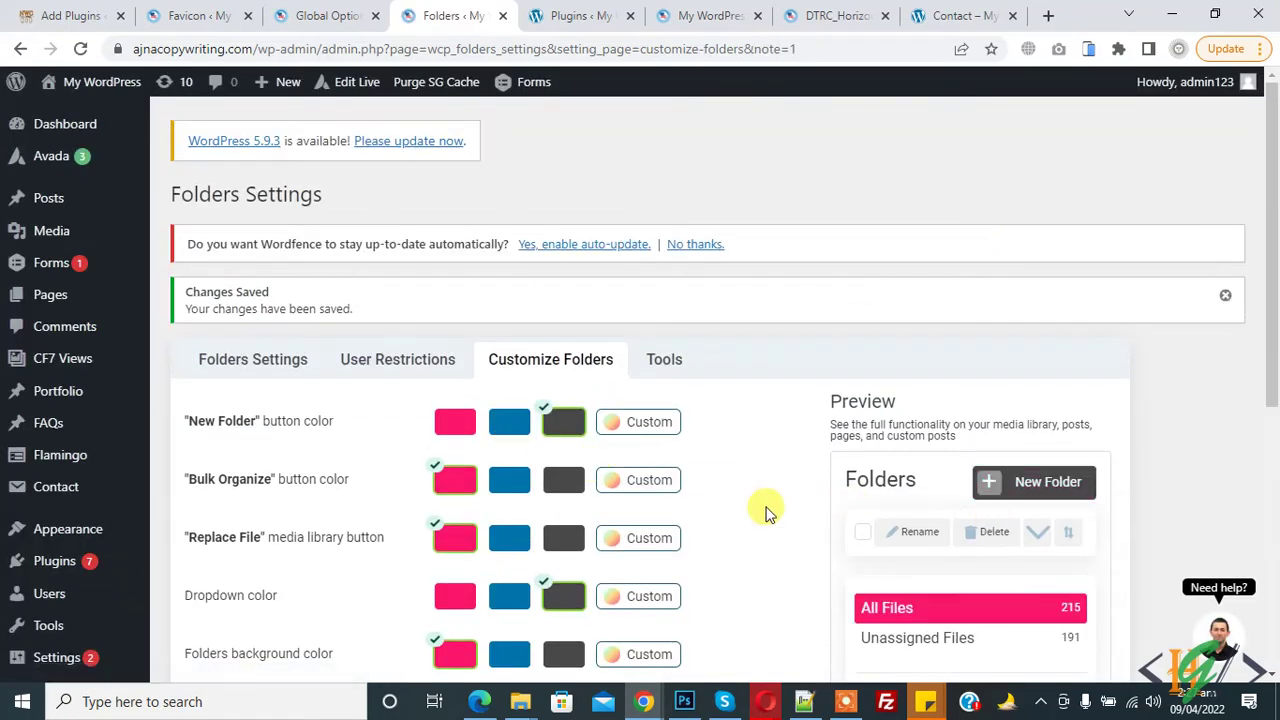
left_click(665, 363)
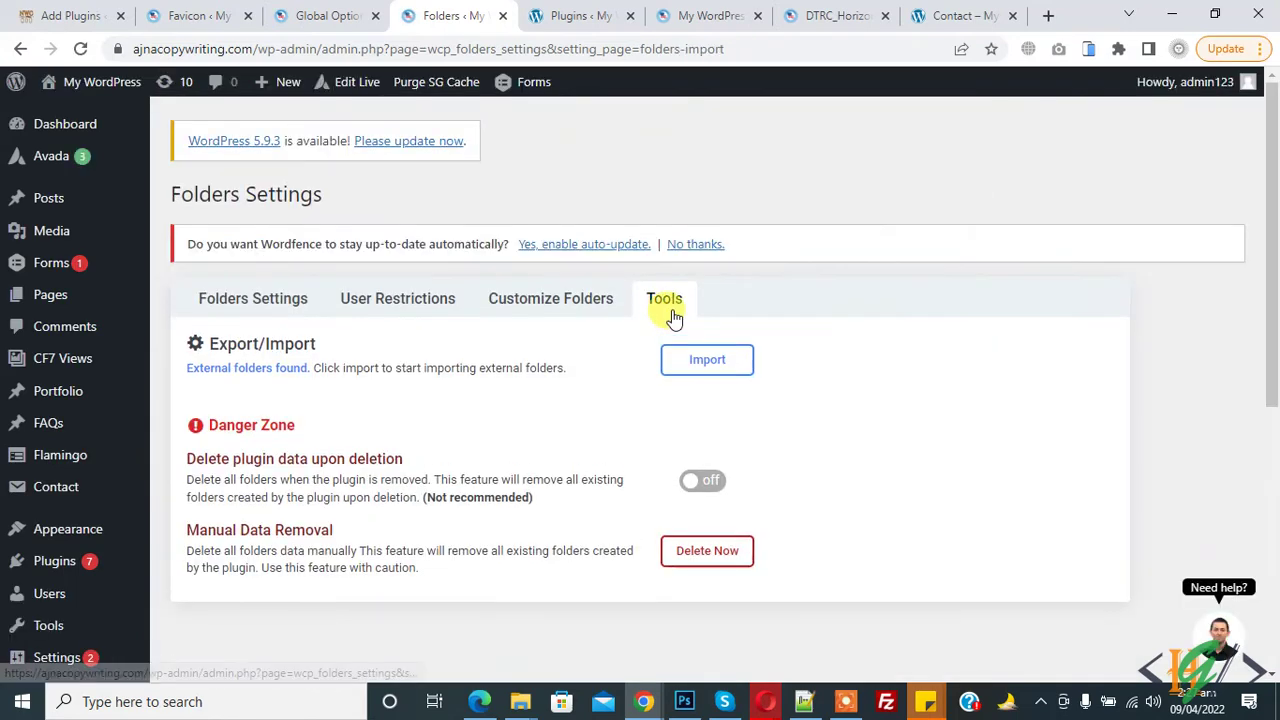
Step: Go to Pages > All Pages, showing All Pages and Unassigned Pages at 14 each
scroll(251, 363, "down", 1)
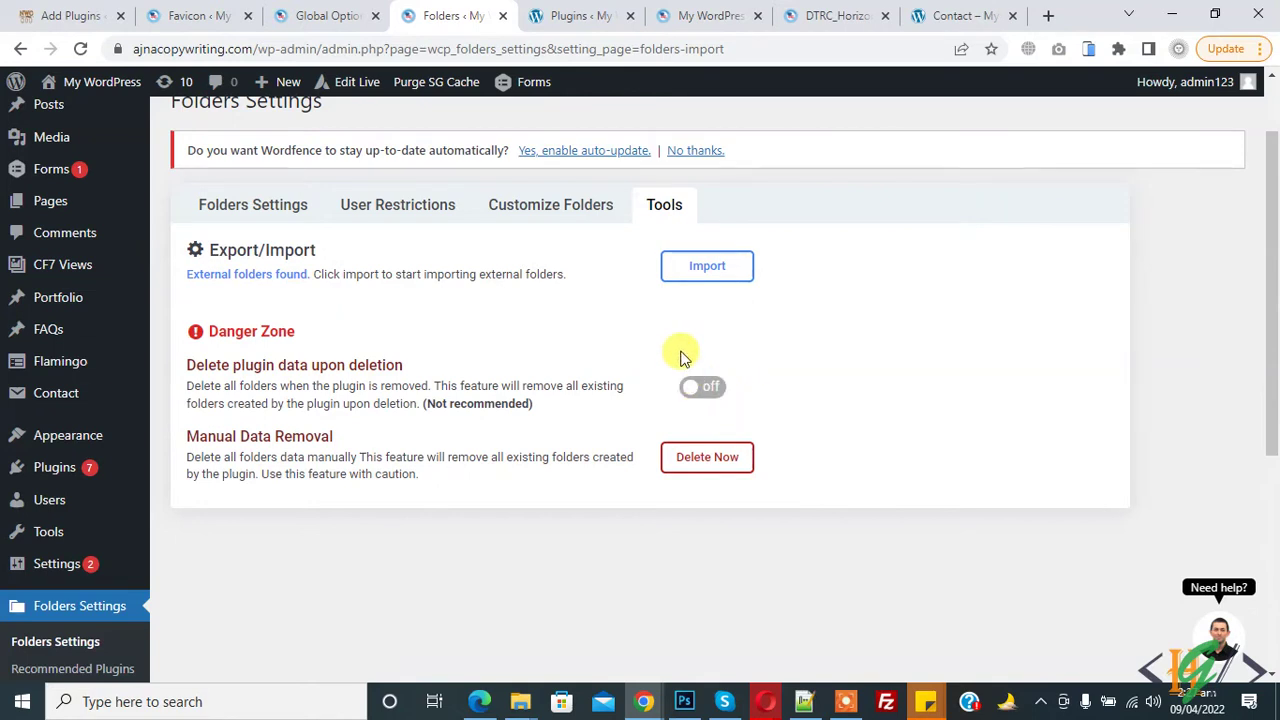
scroll(486, 423, "up", 1)
mouse_move(100, 296)
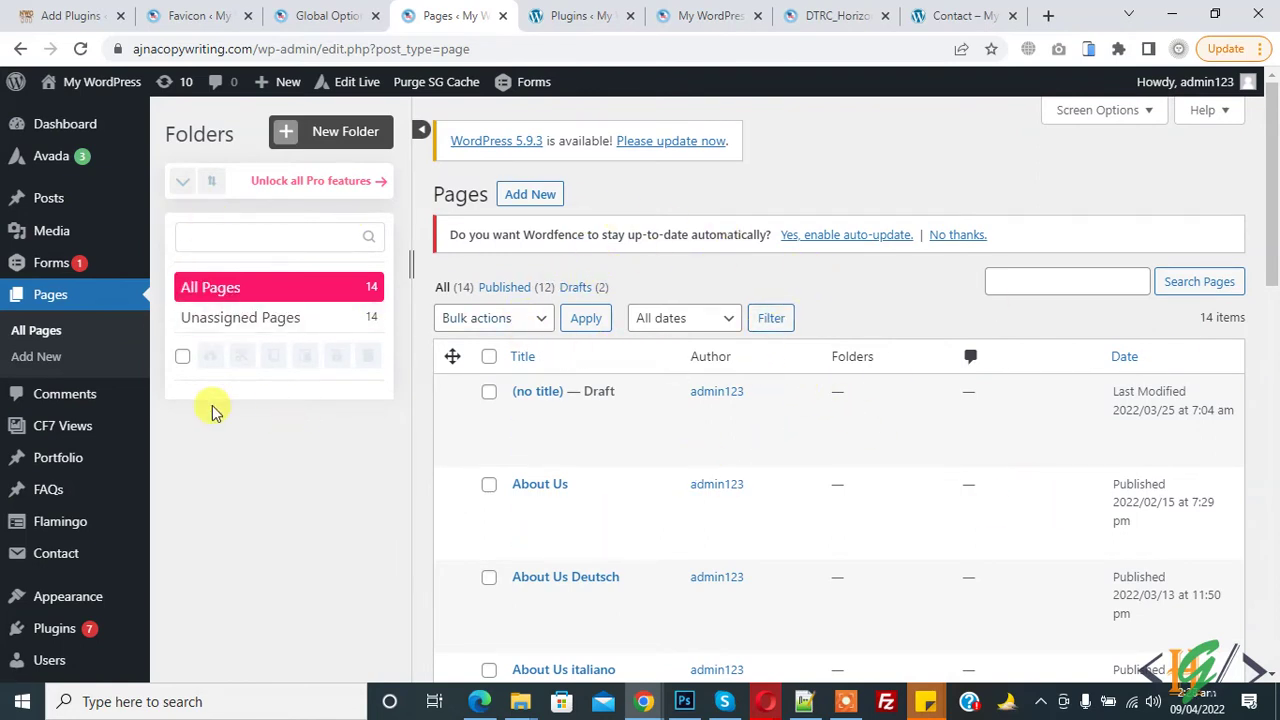
Step: Add a 'pages1' folder in the Pages Folders panel and confirm it is empty
left_click(328, 138)
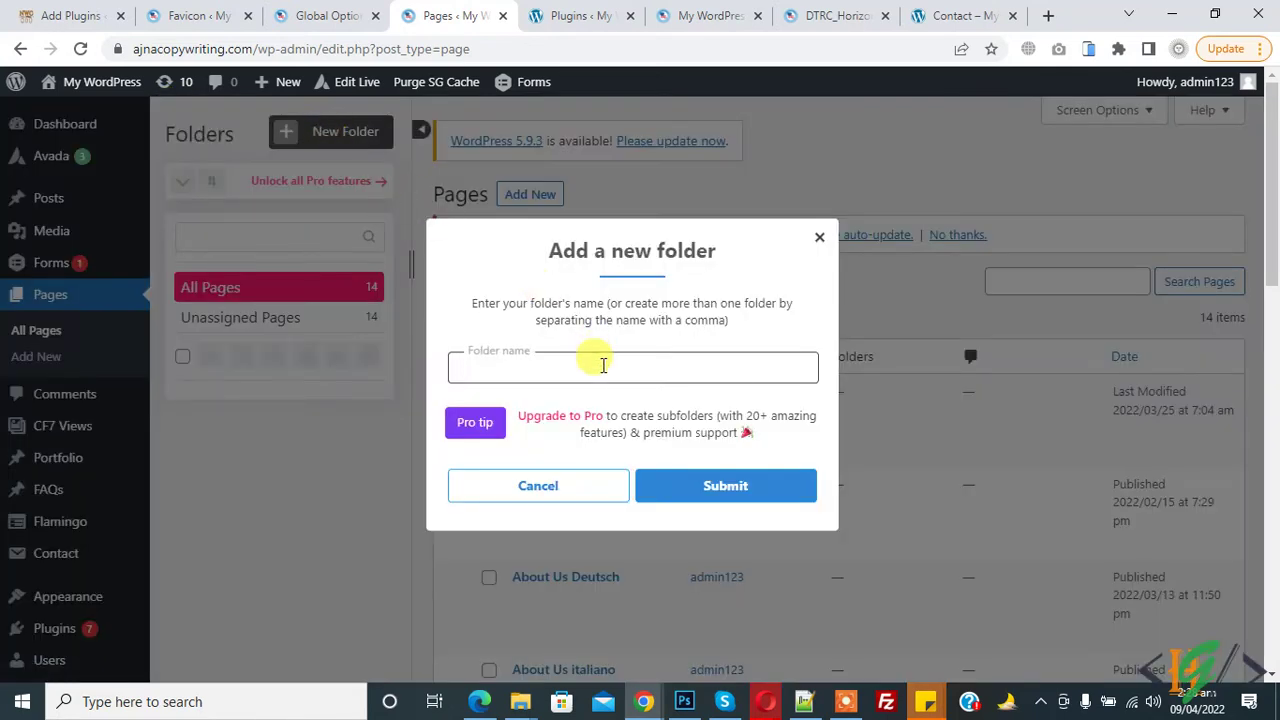
type("pages1")
left_click(704, 487)
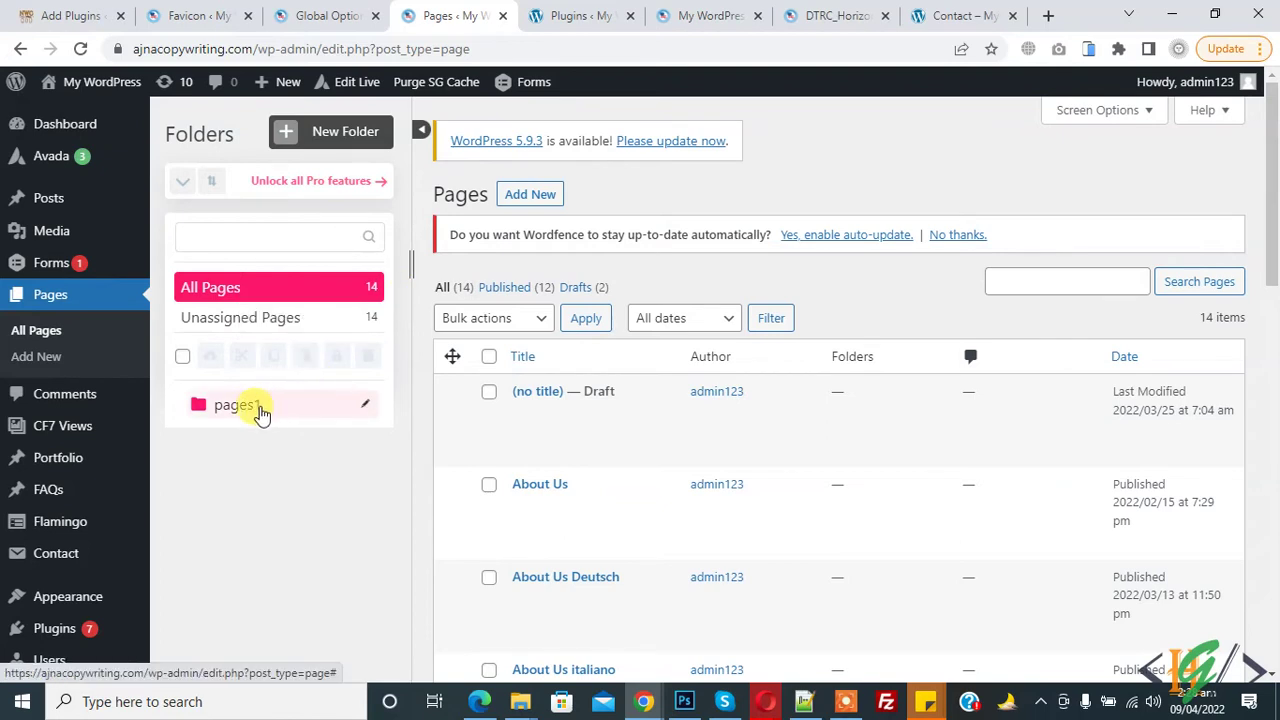
left_click(265, 416)
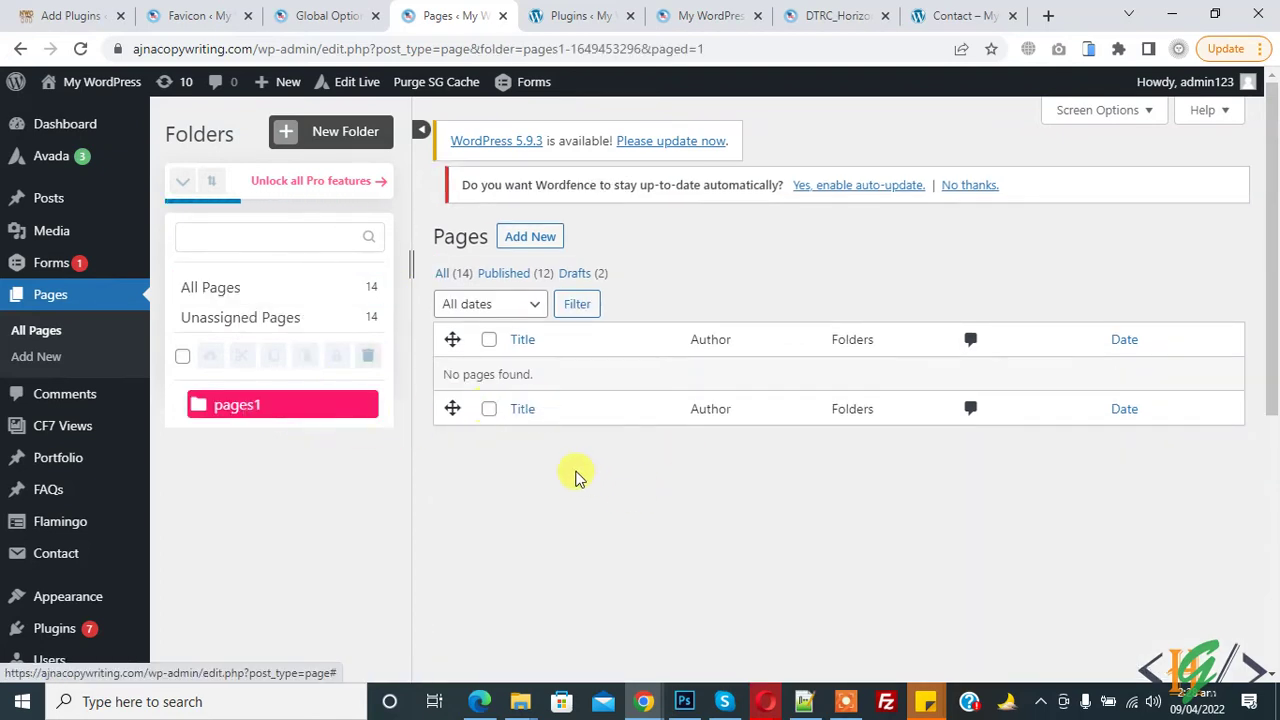
left_click(268, 290)
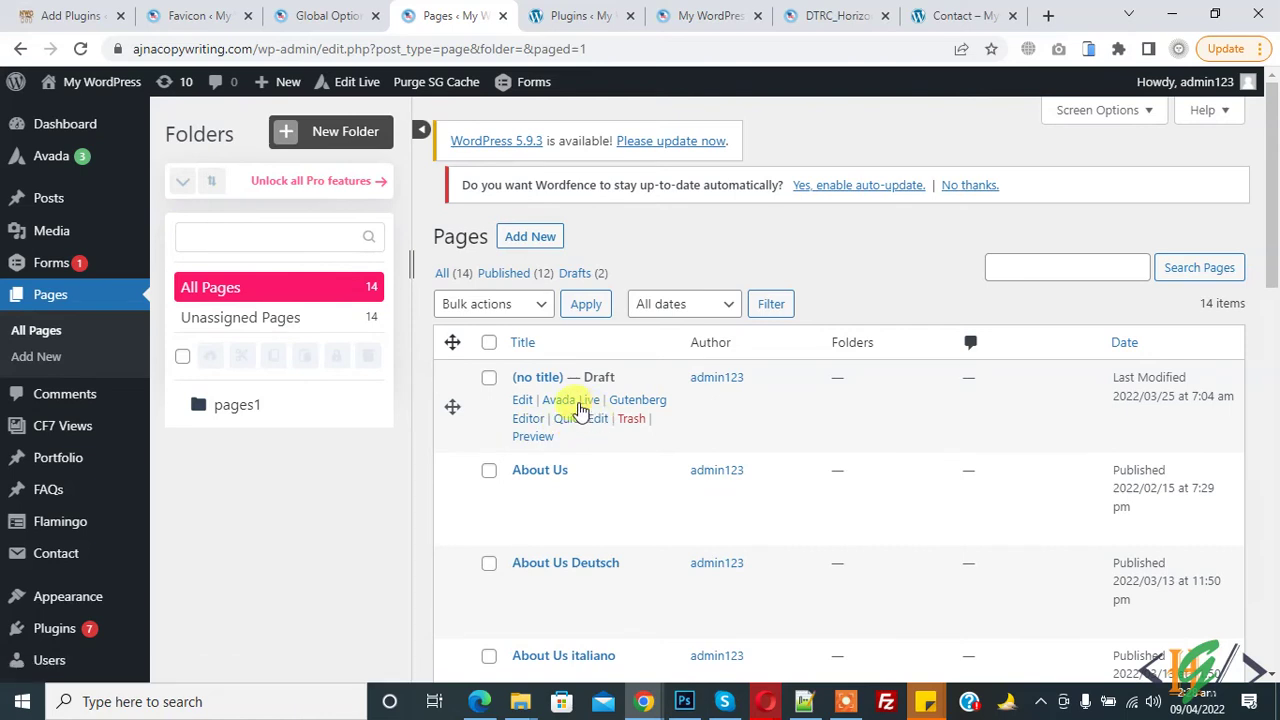
Step: Move the untitled draft page into pages1 and create a second folder named 'pages2'
left_click_drag(425, 413, 223, 413)
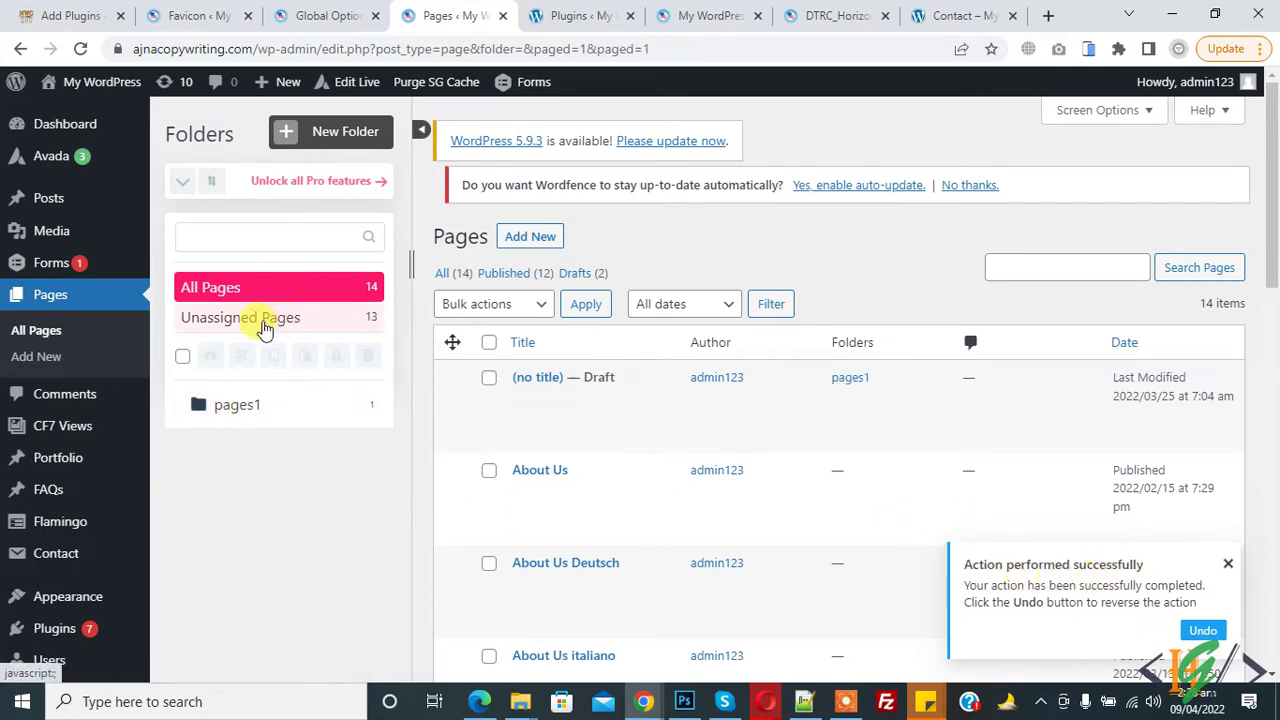
left_click(282, 410)
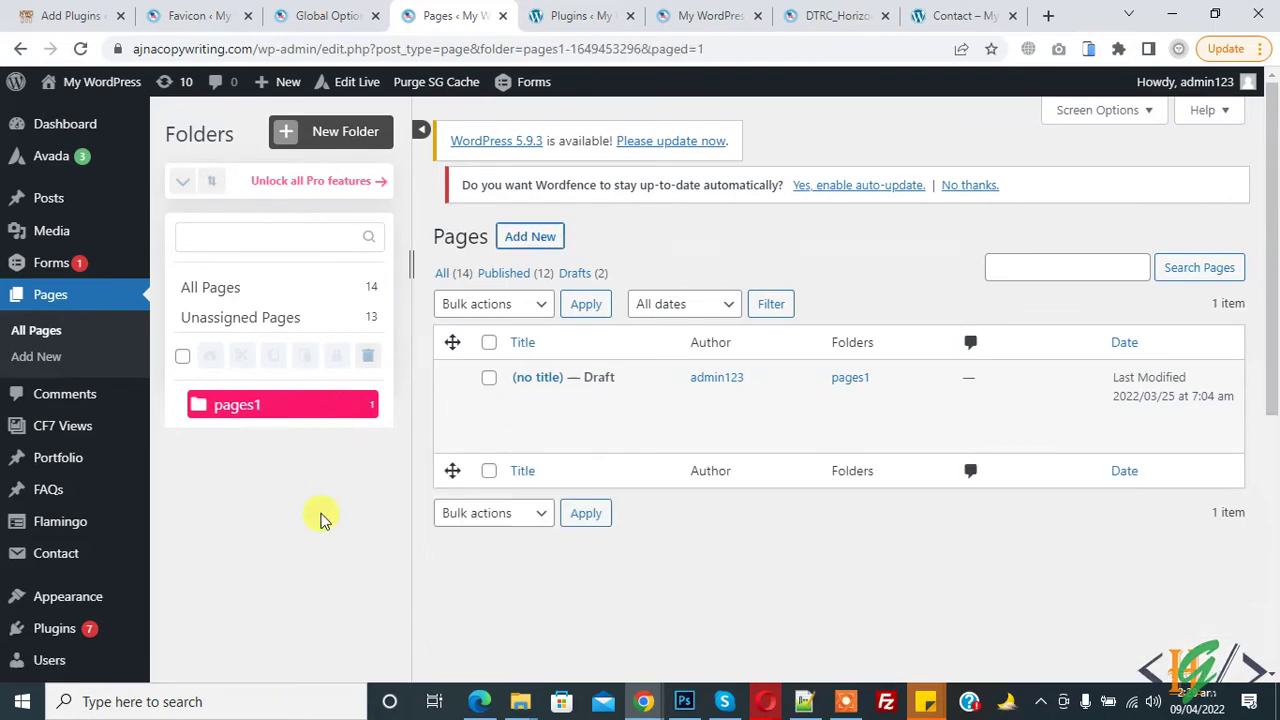
left_click(328, 142)
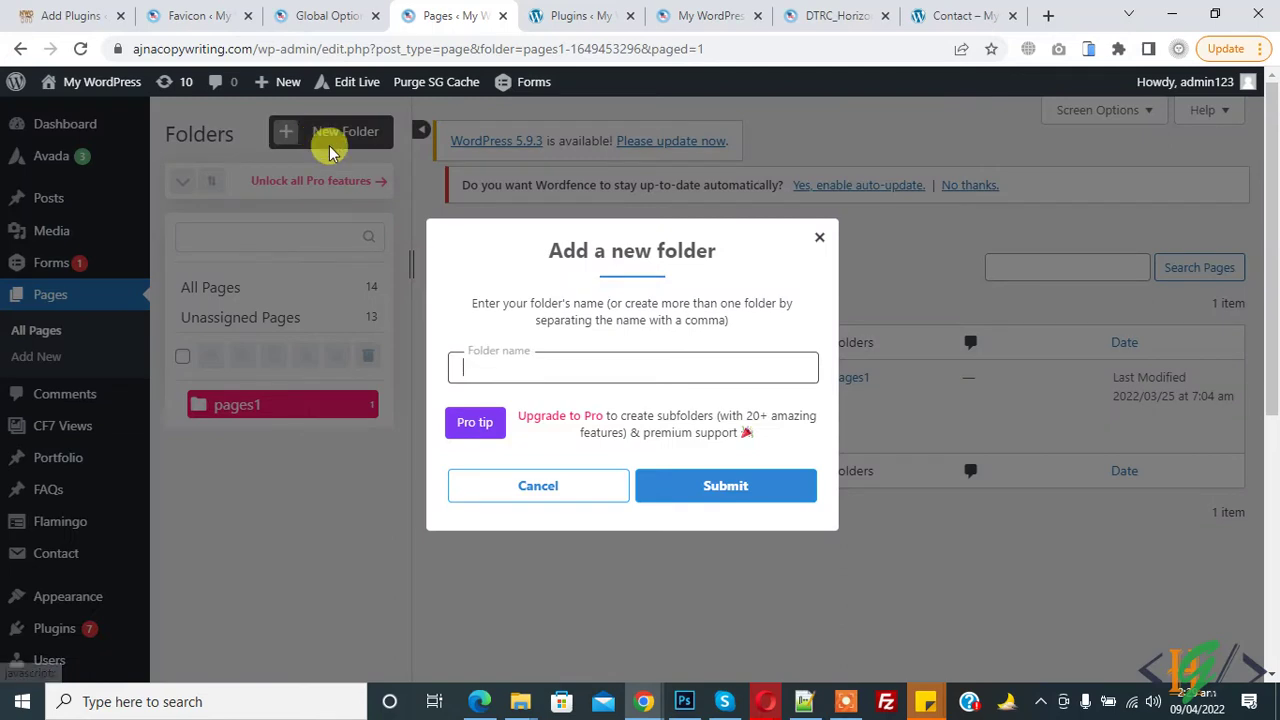
type("pages2")
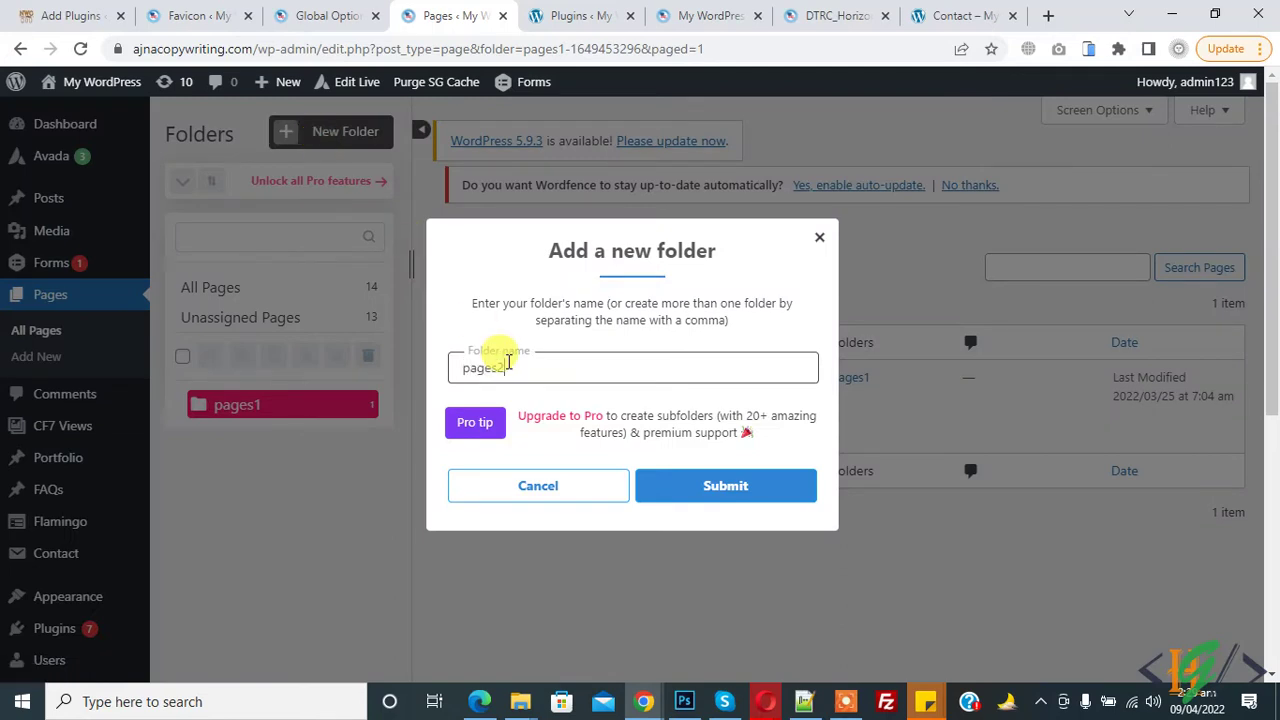
left_click(670, 483)
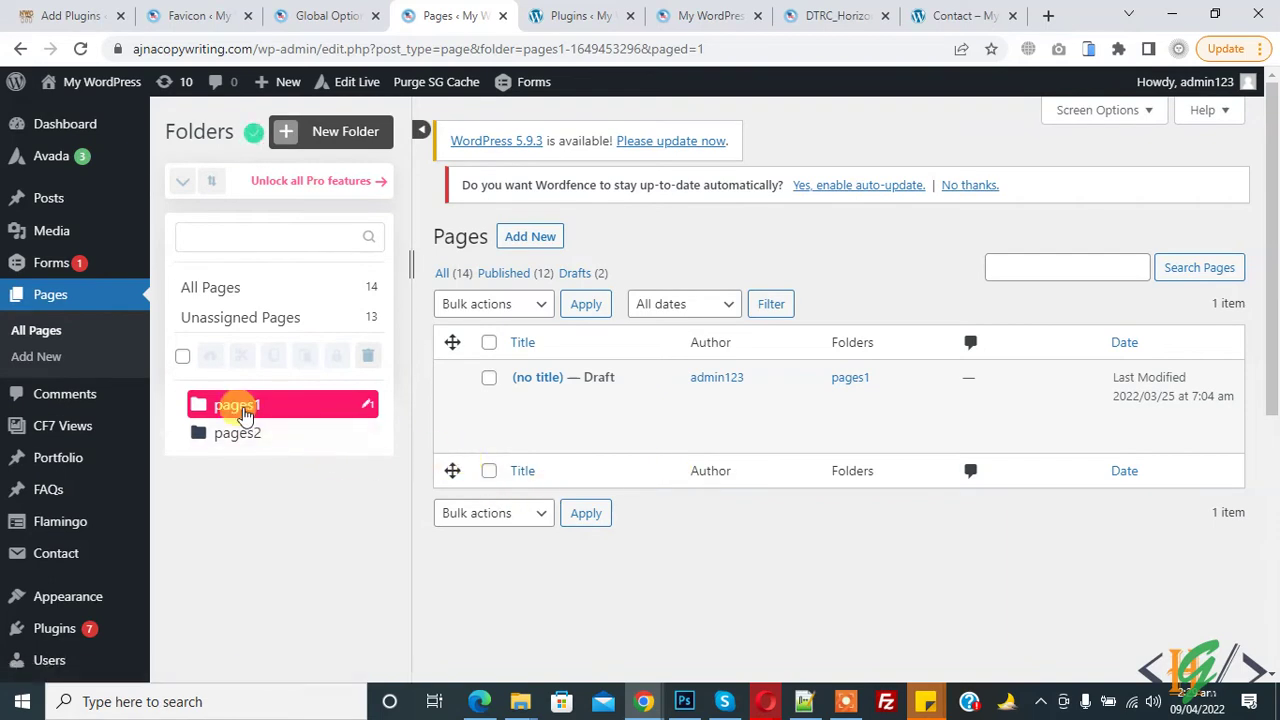
right_click(248, 408)
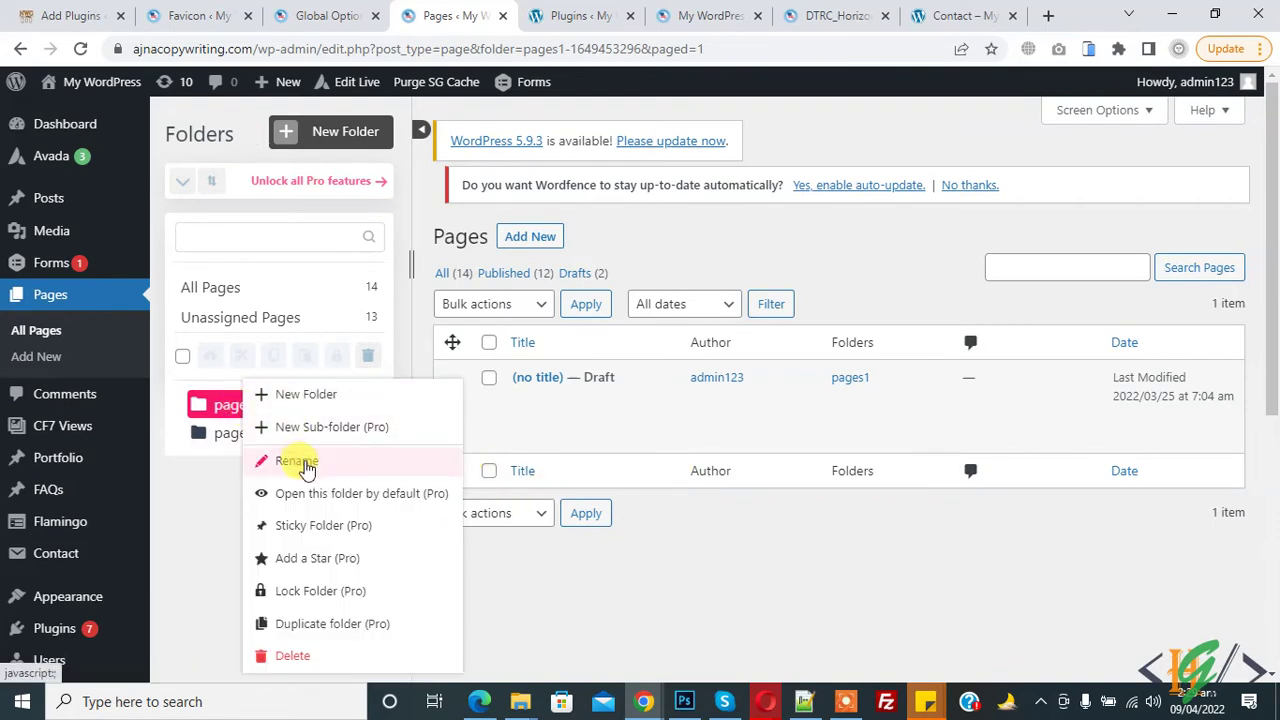
left_click(307, 466)
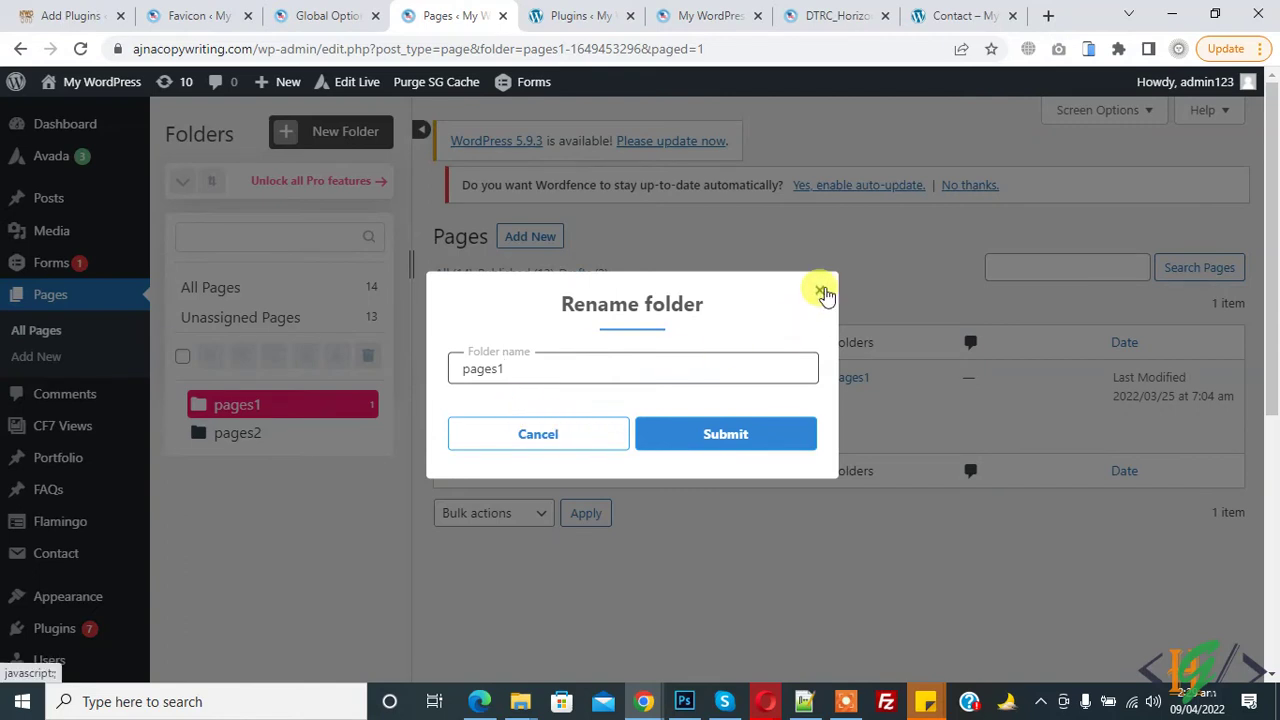
left_click(821, 292)
right_click(324, 407)
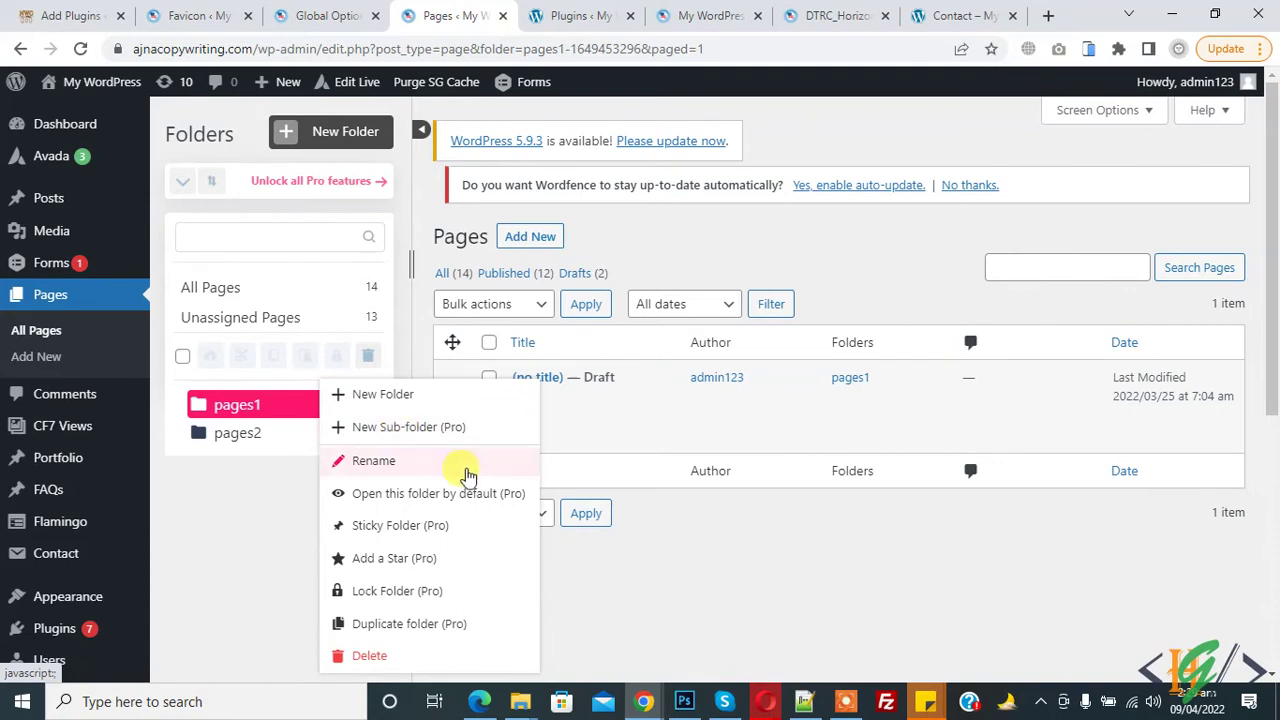
left_click(251, 563)
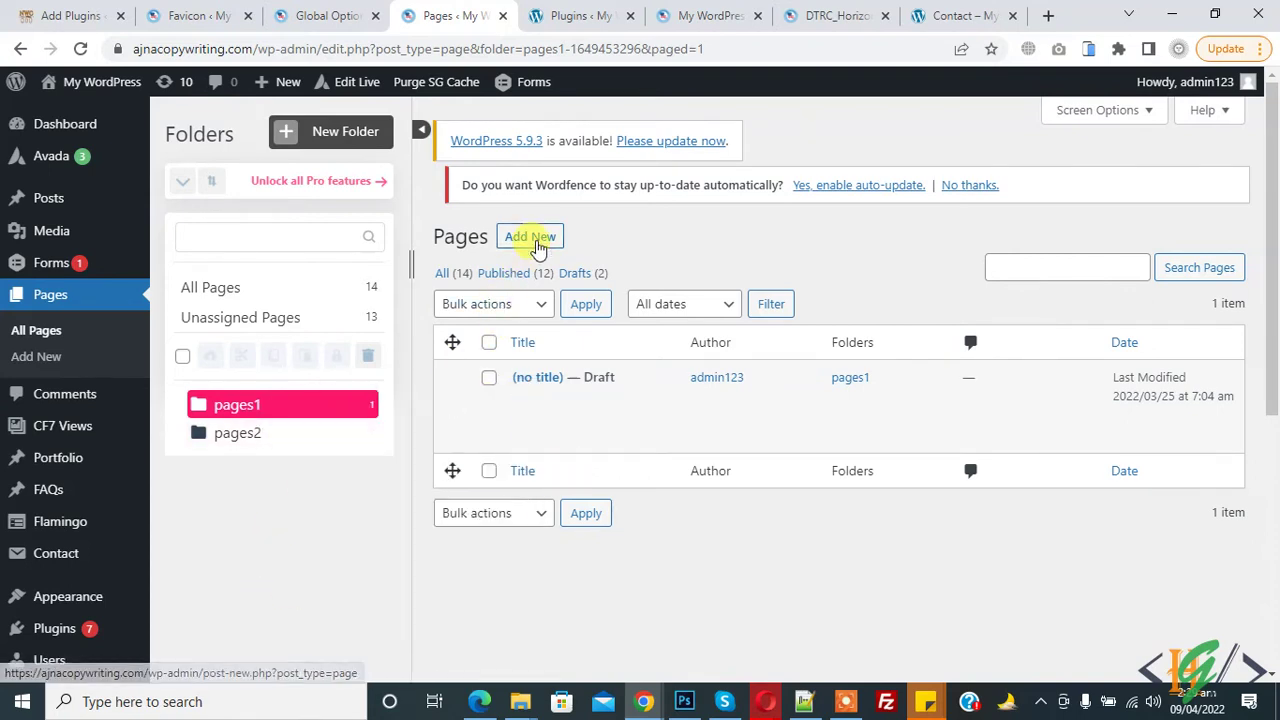
left_click(536, 240)
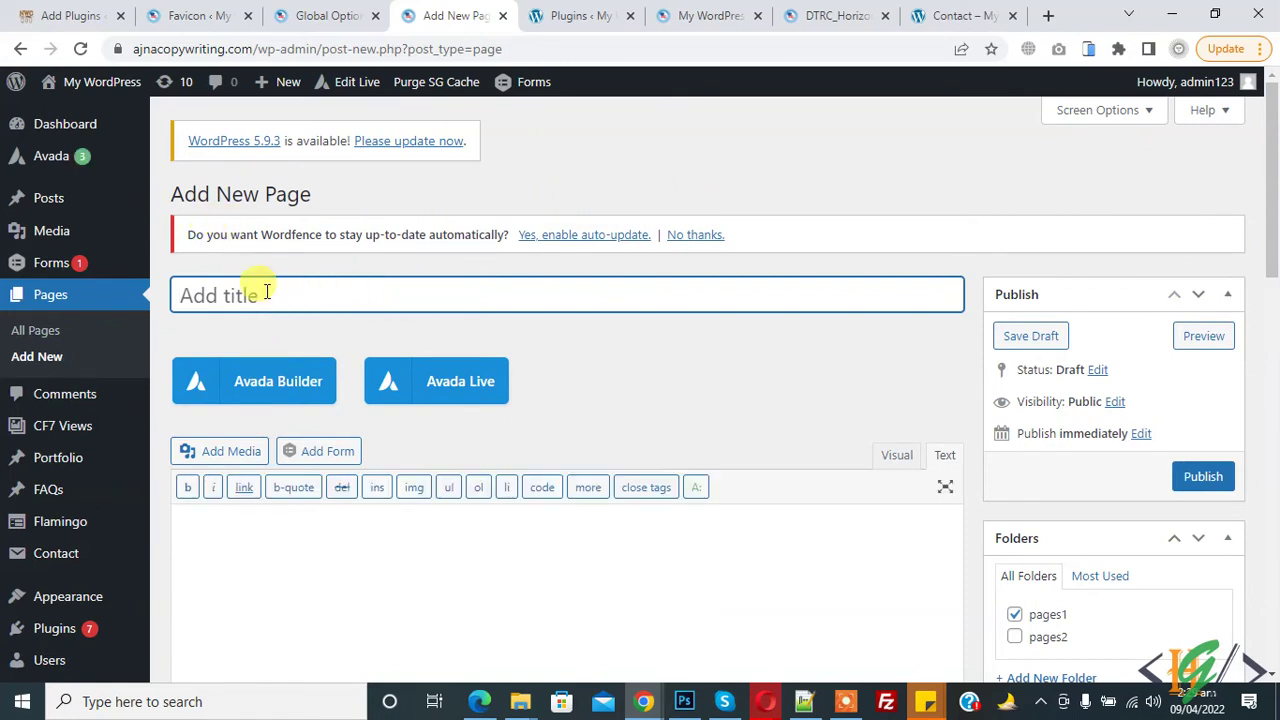
Step: Title the new page 'test2', file it under pages2 instead of pages1, and publish it
type("2")
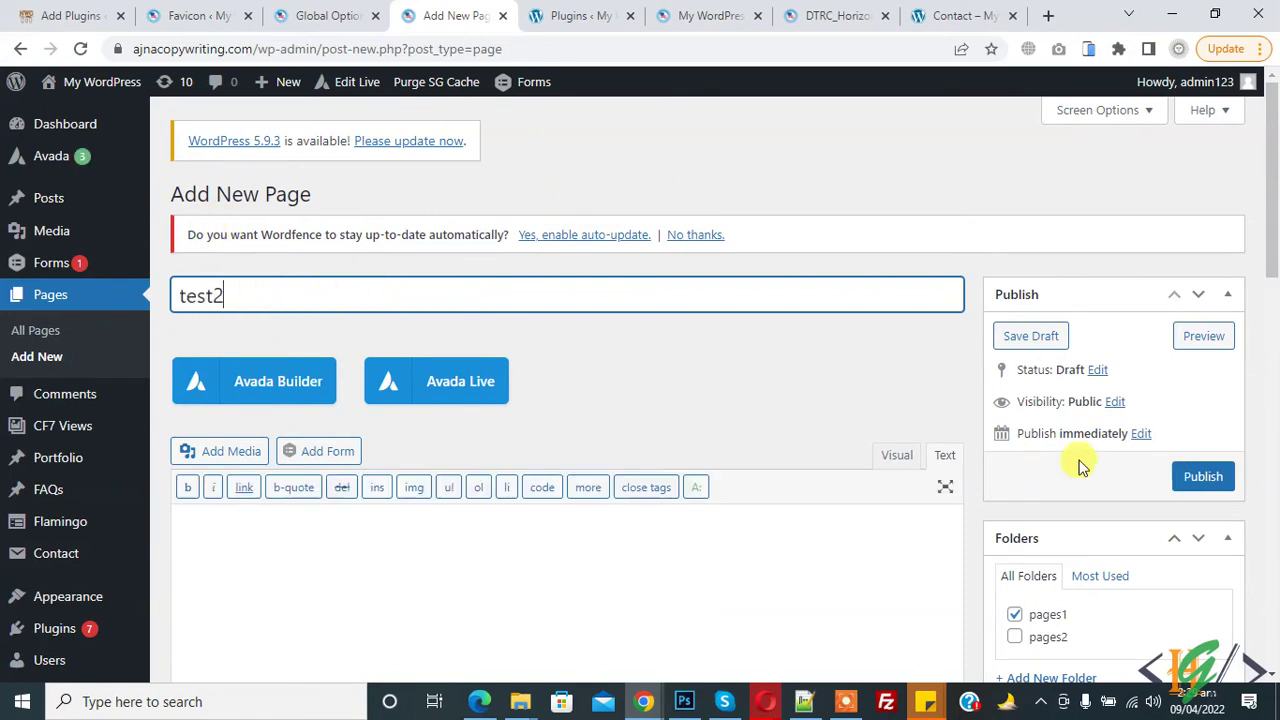
scroll(1092, 445, "down", 1)
scroll(1092, 538, "down", 1)
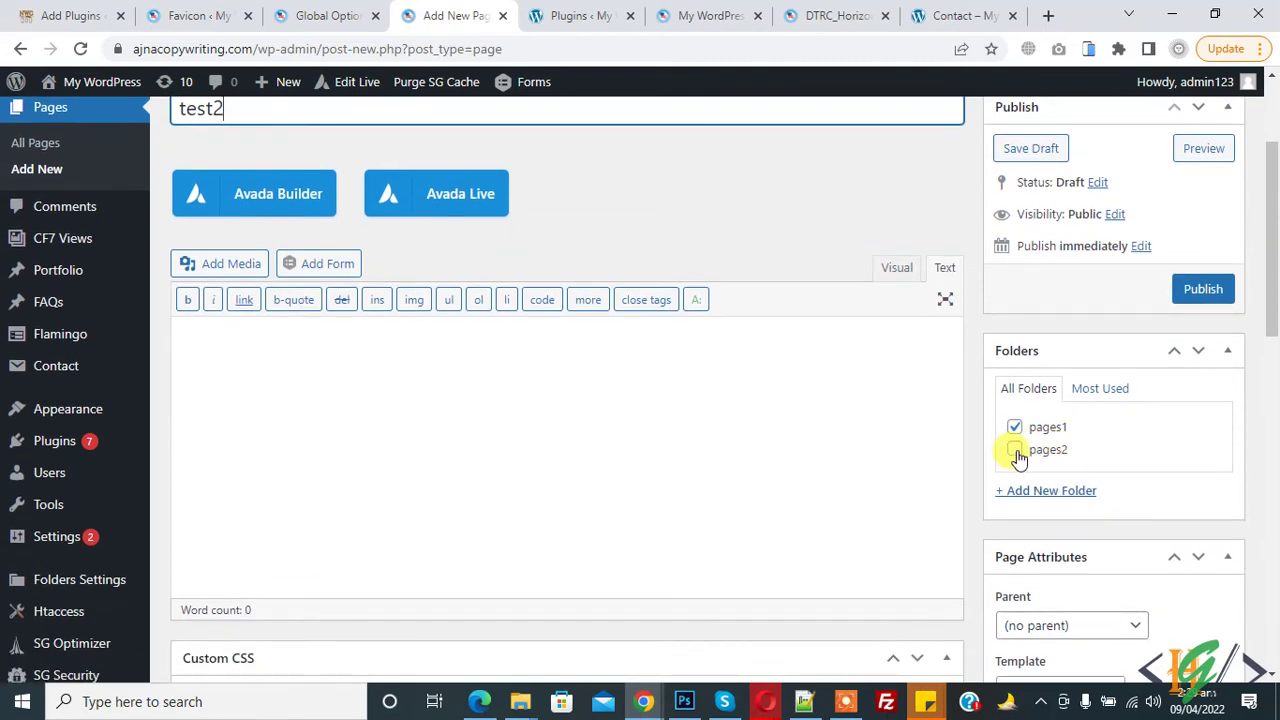
left_click(1016, 451)
left_click(1014, 430)
left_click(1048, 452)
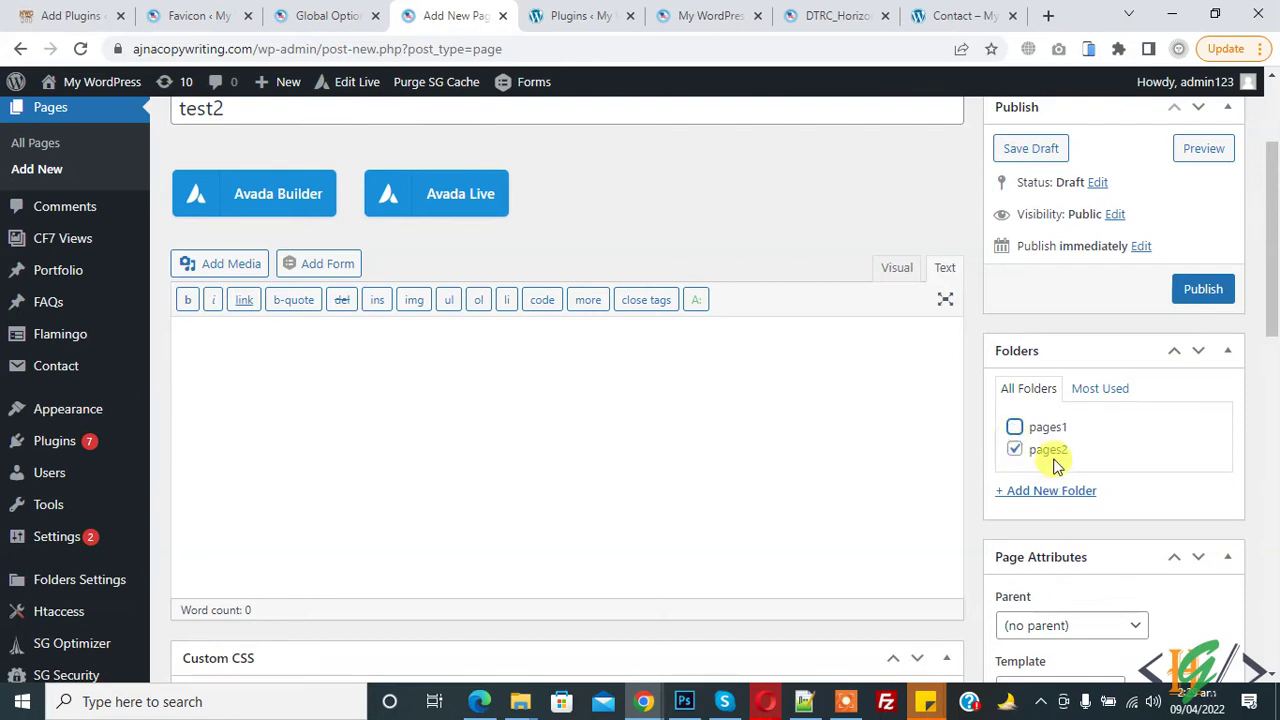
left_click(1200, 290)
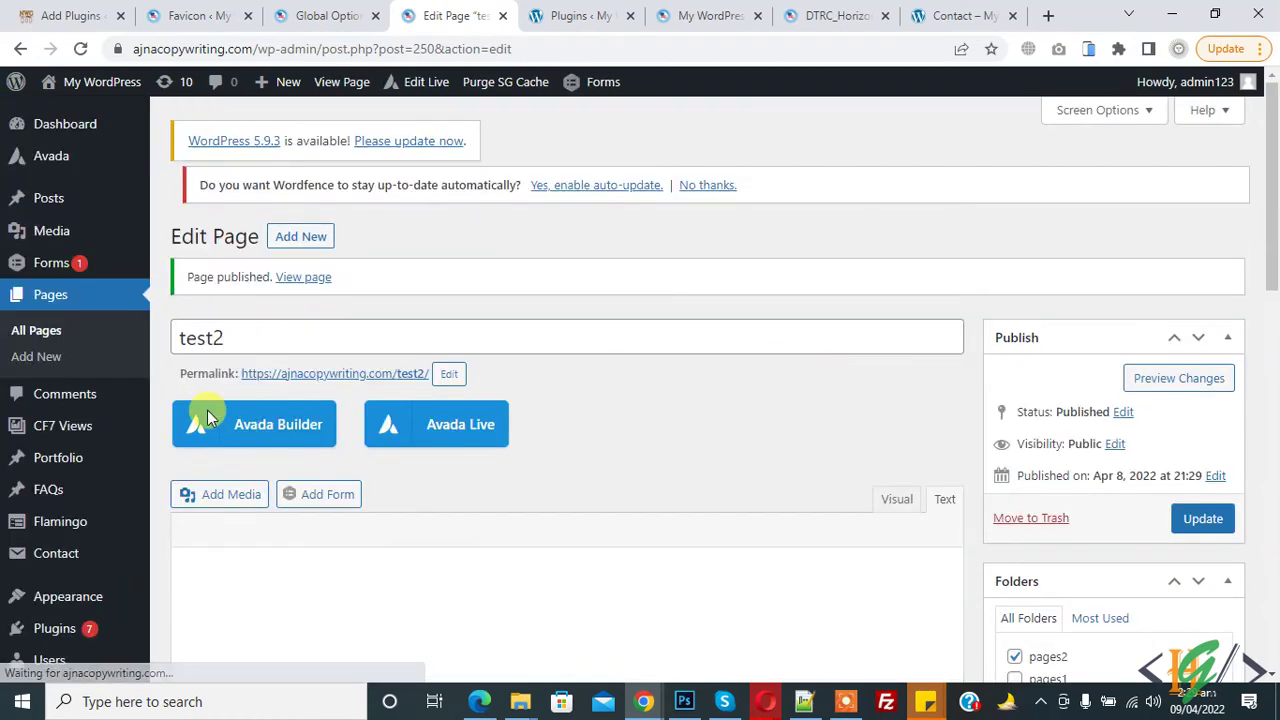
left_click(55, 336)
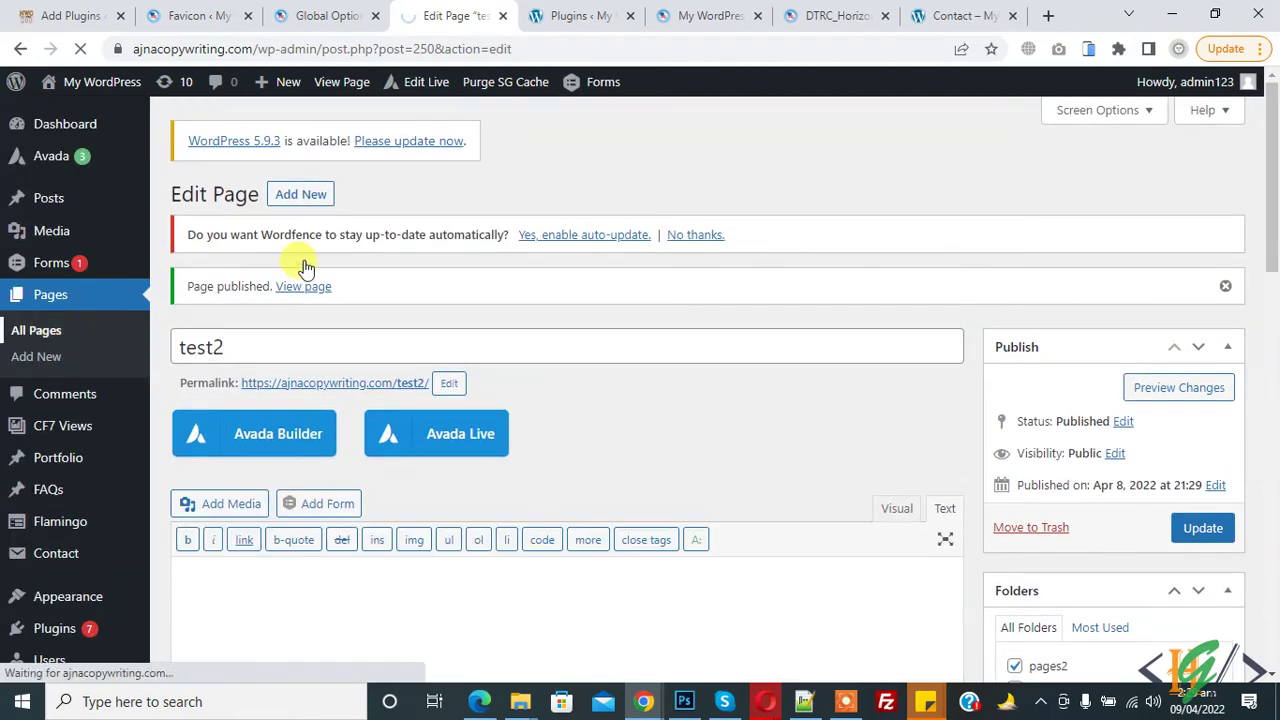
Step: Filter the Pages list by the pages2 folder to confirm test2, then go to Posts
scroll(571, 200, "down", 2)
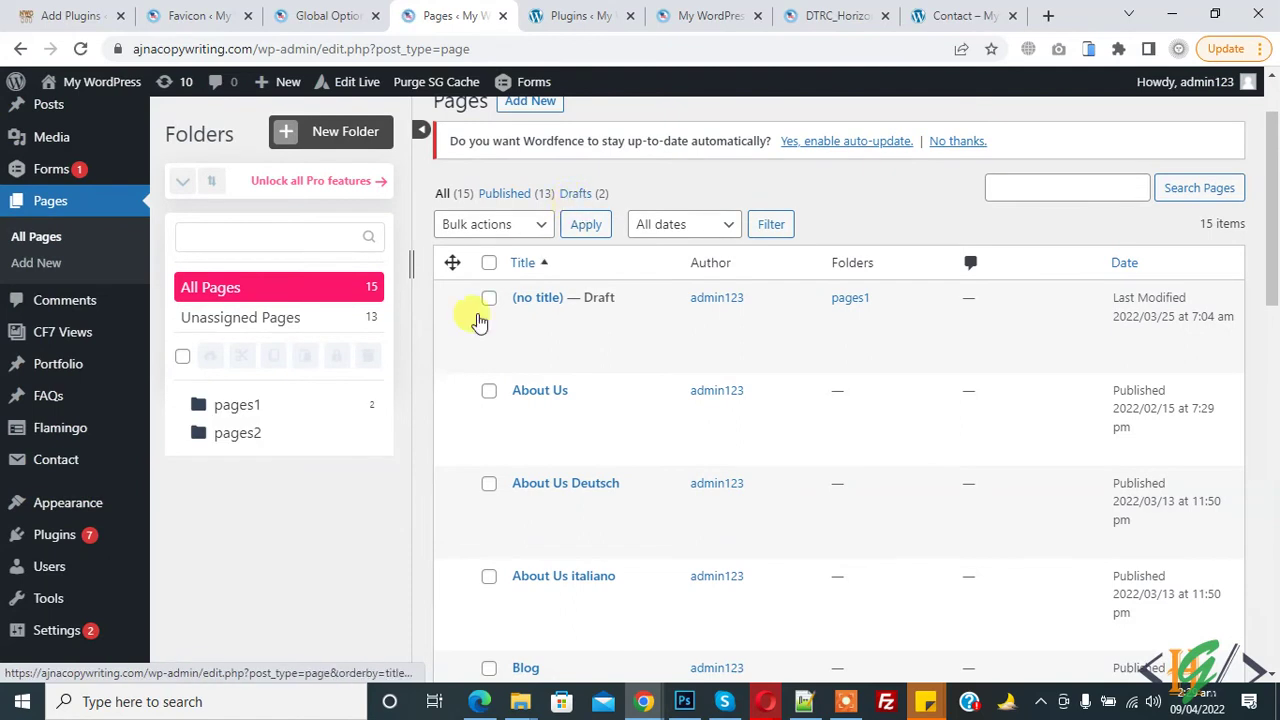
scroll(418, 455, "up", 2)
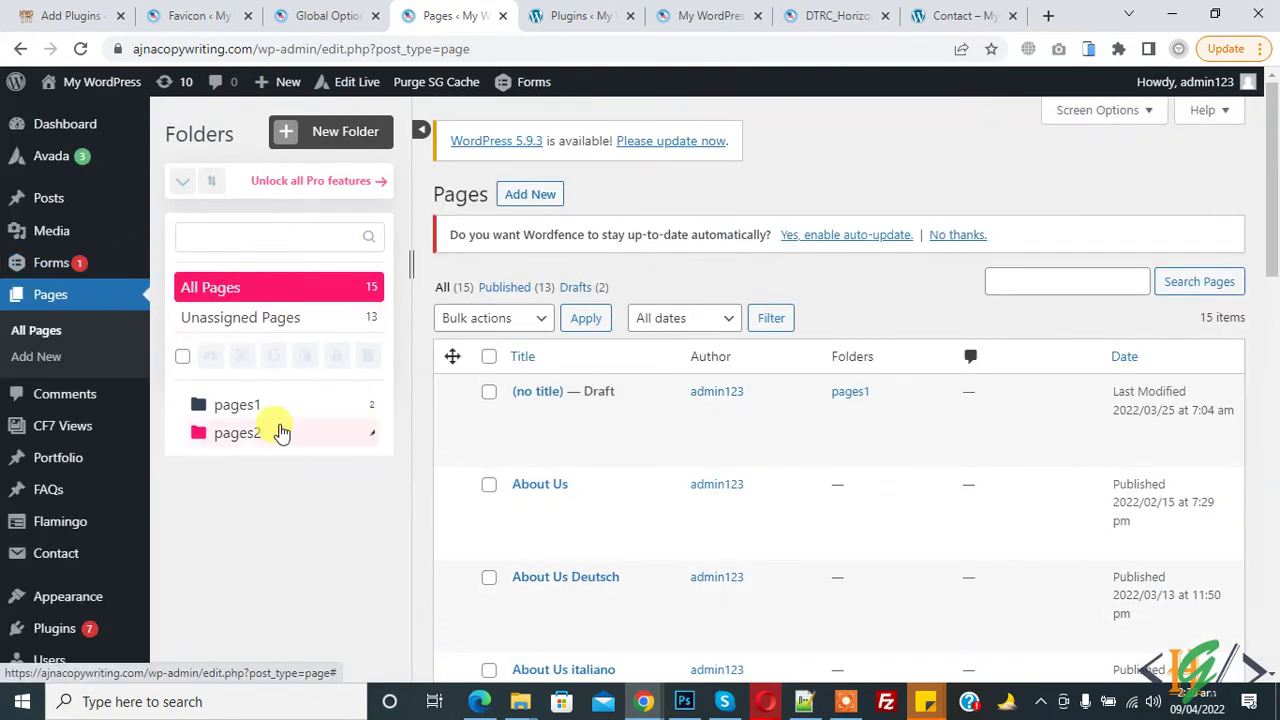
left_click(247, 441)
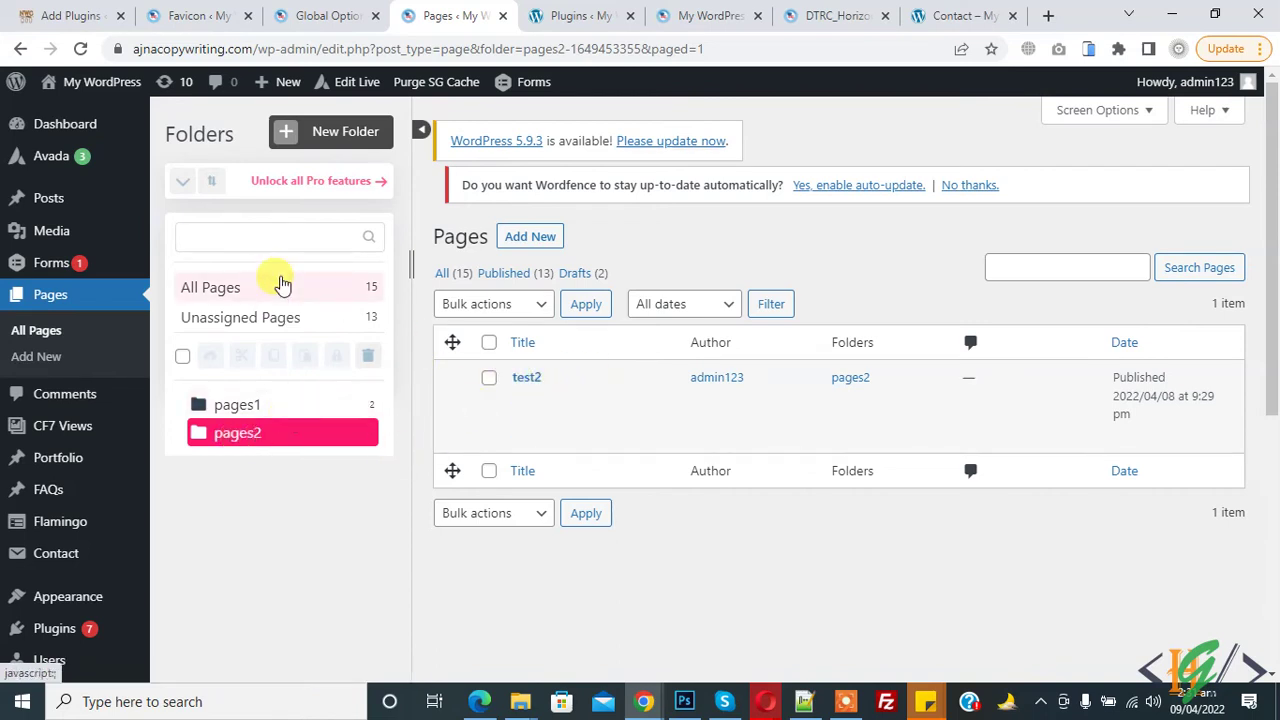
left_click(60, 205)
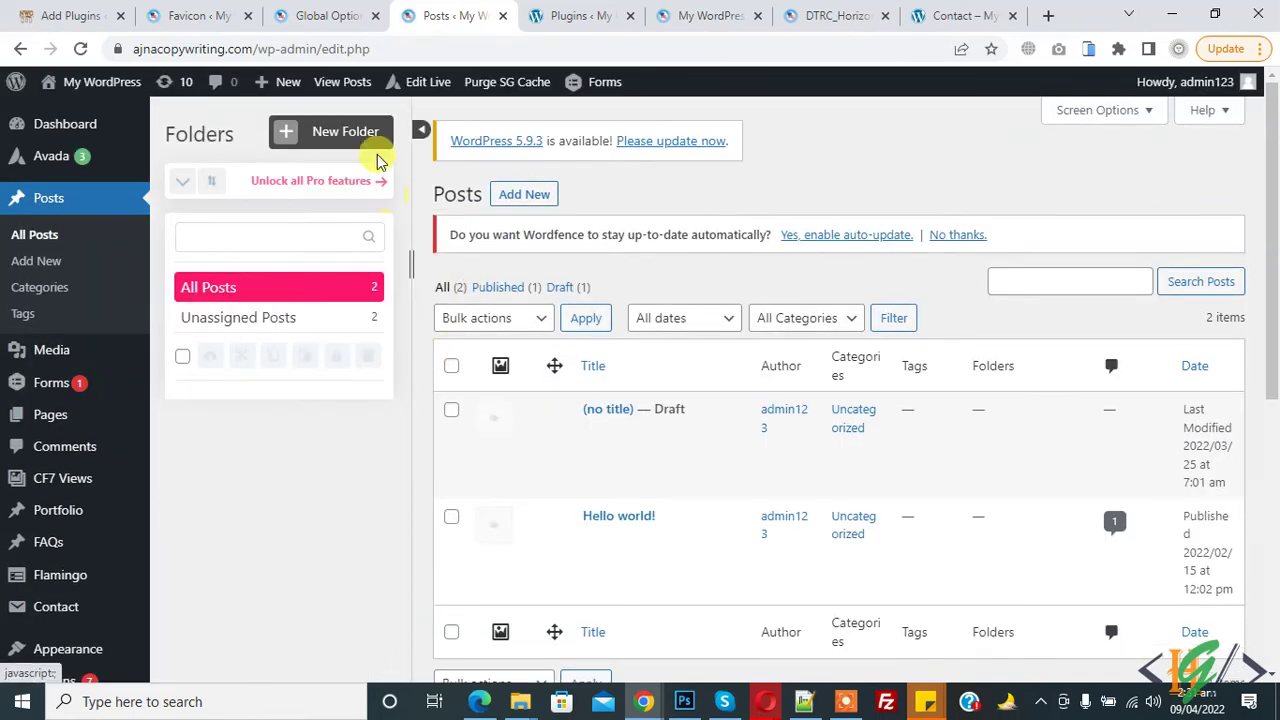
Step: Create a 'post1' folder and file the untitled draft post in it using Quick Edit
left_click(337, 133)
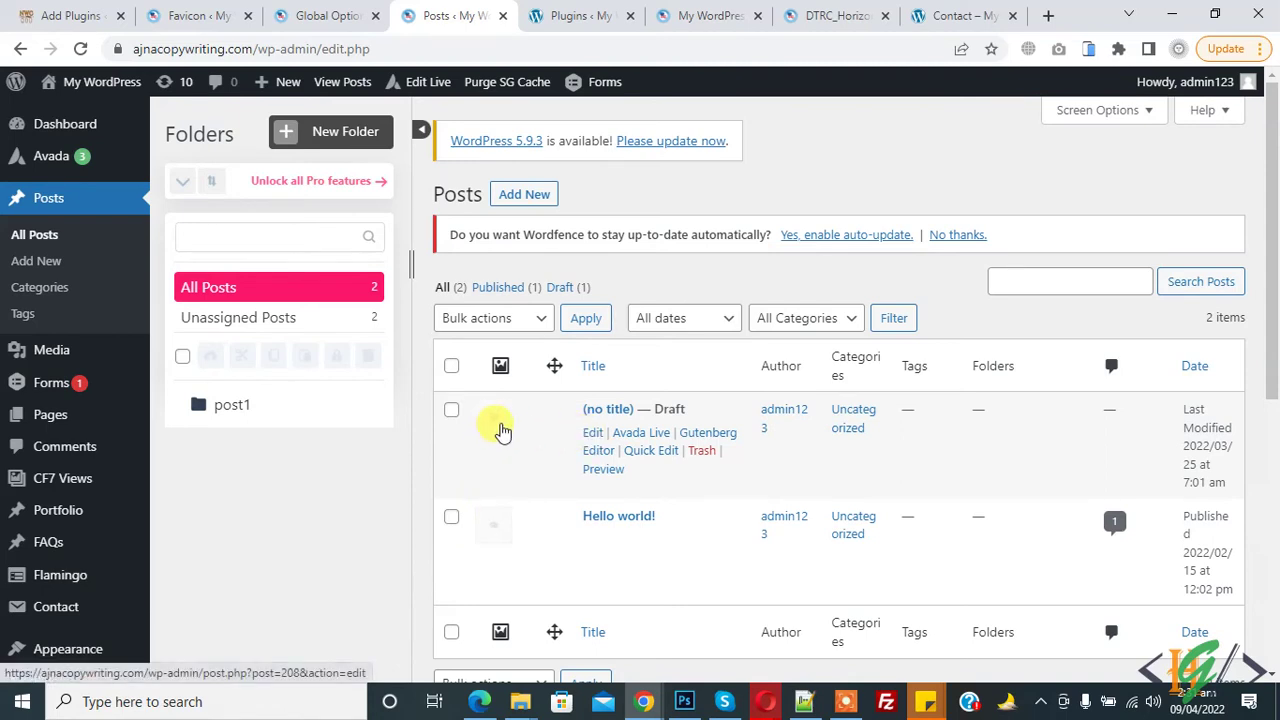
left_click_drag(555, 366, 223, 407)
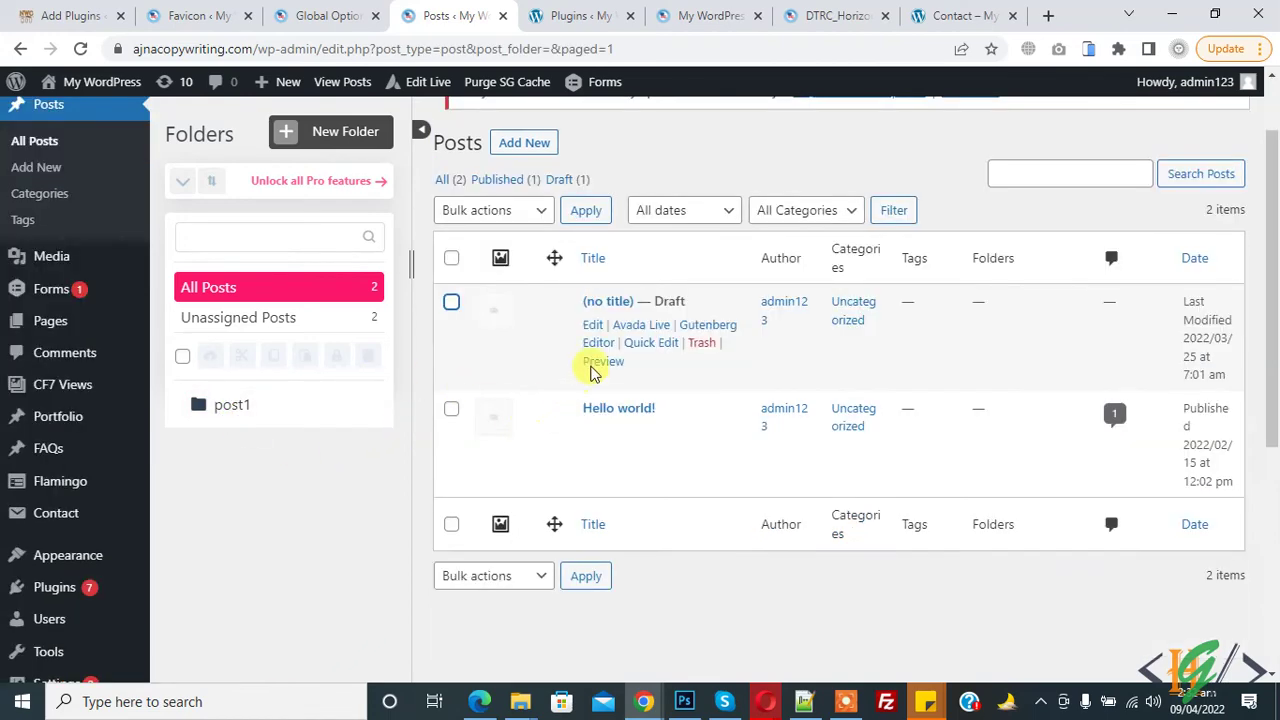
left_click(662, 343)
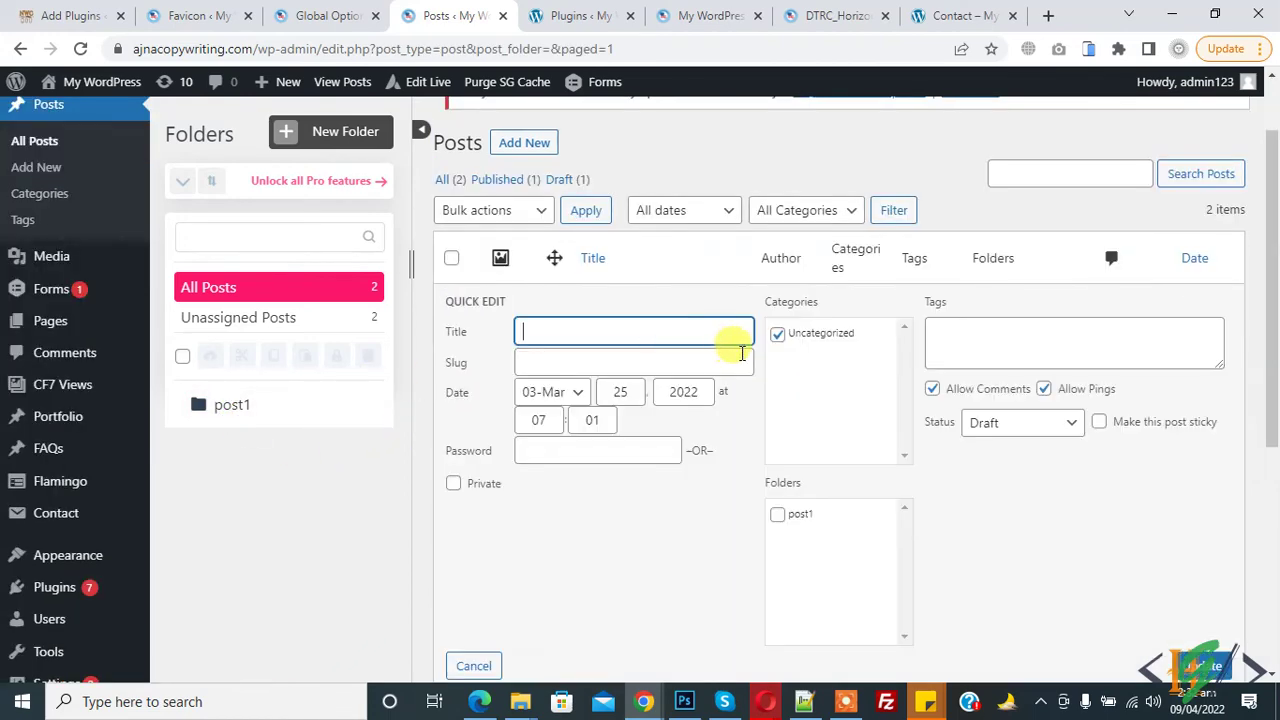
scroll(800, 360, "down", 1)
left_click(779, 421)
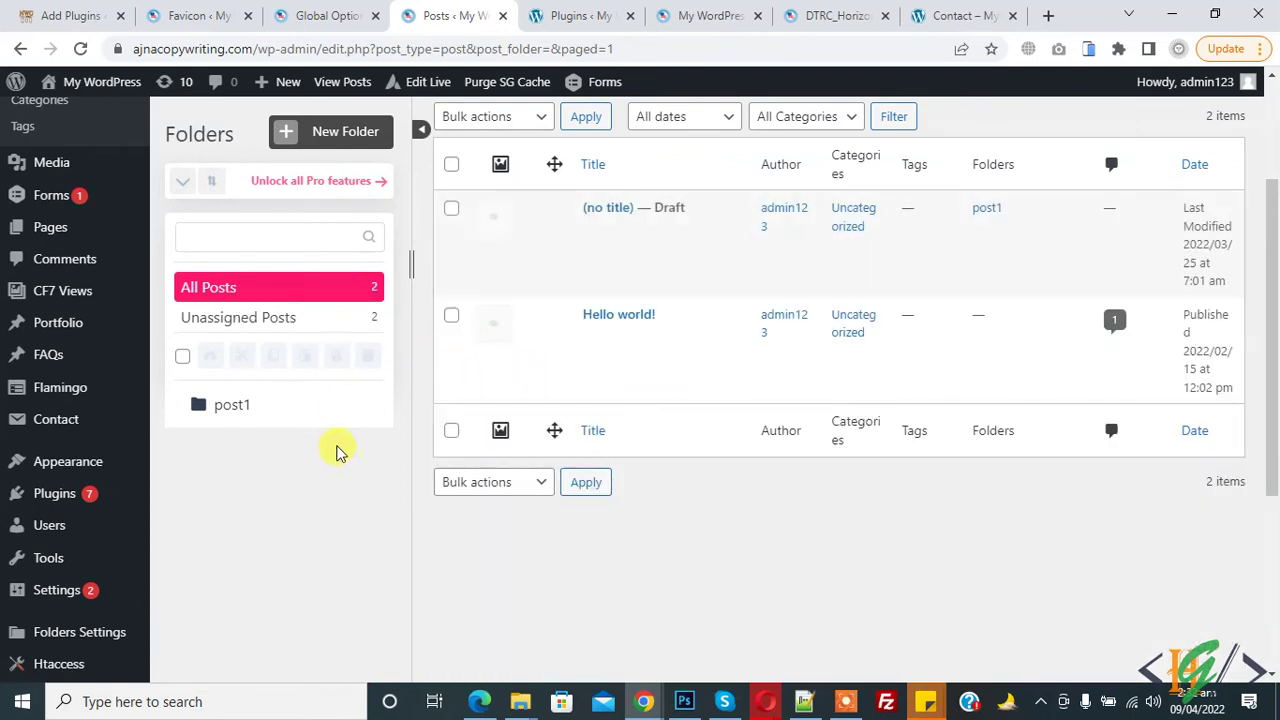
left_click(277, 418)
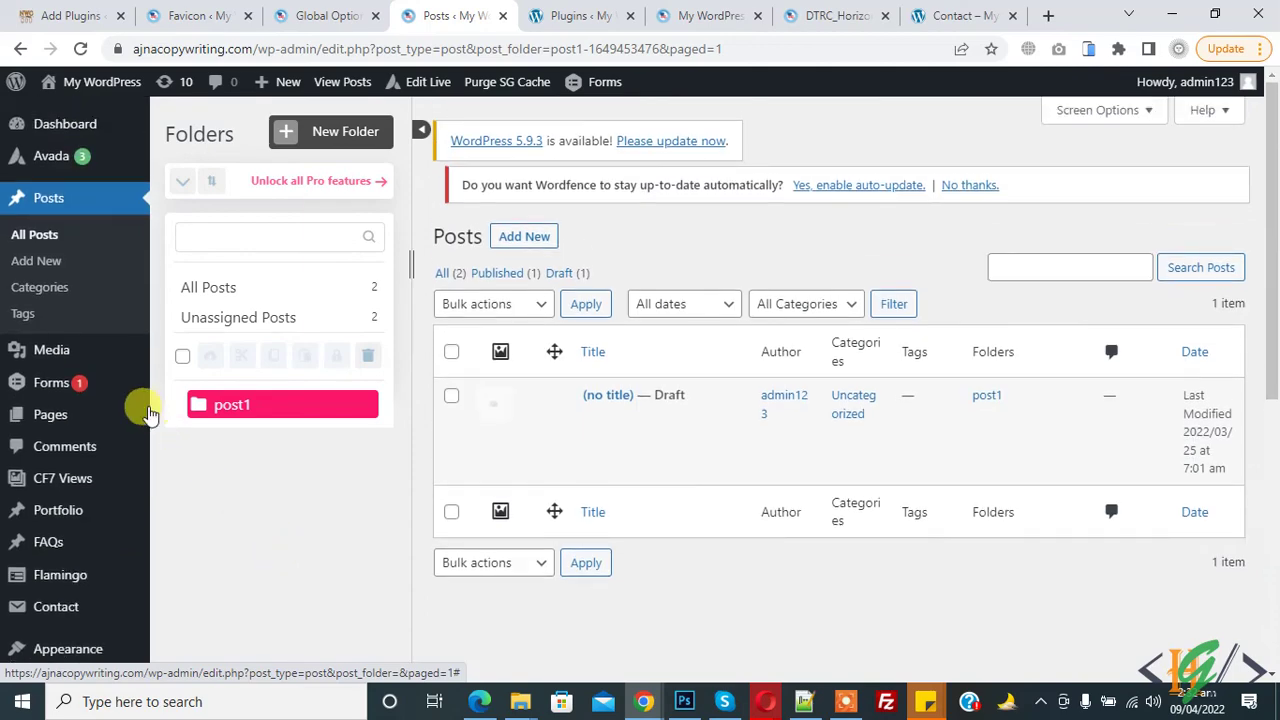
left_click(42, 346)
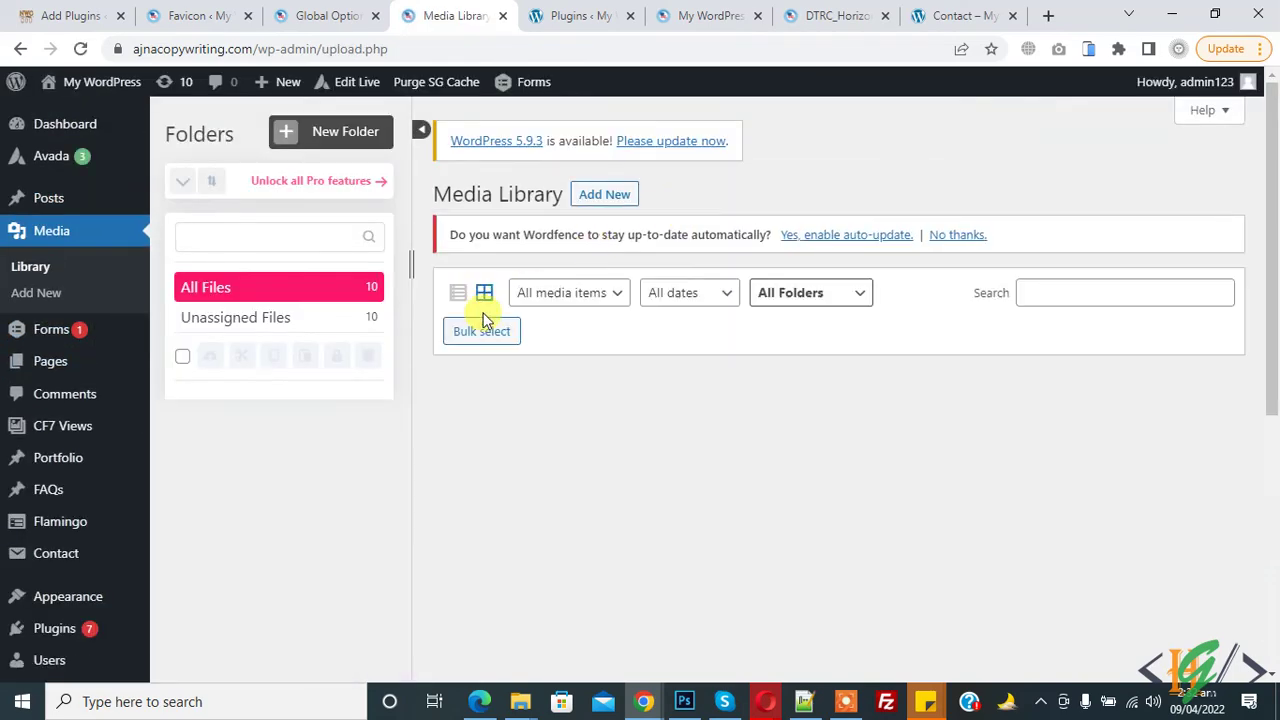
Step: Add a 'media1' folder and drag two DTR mug images into it
left_click(326, 130)
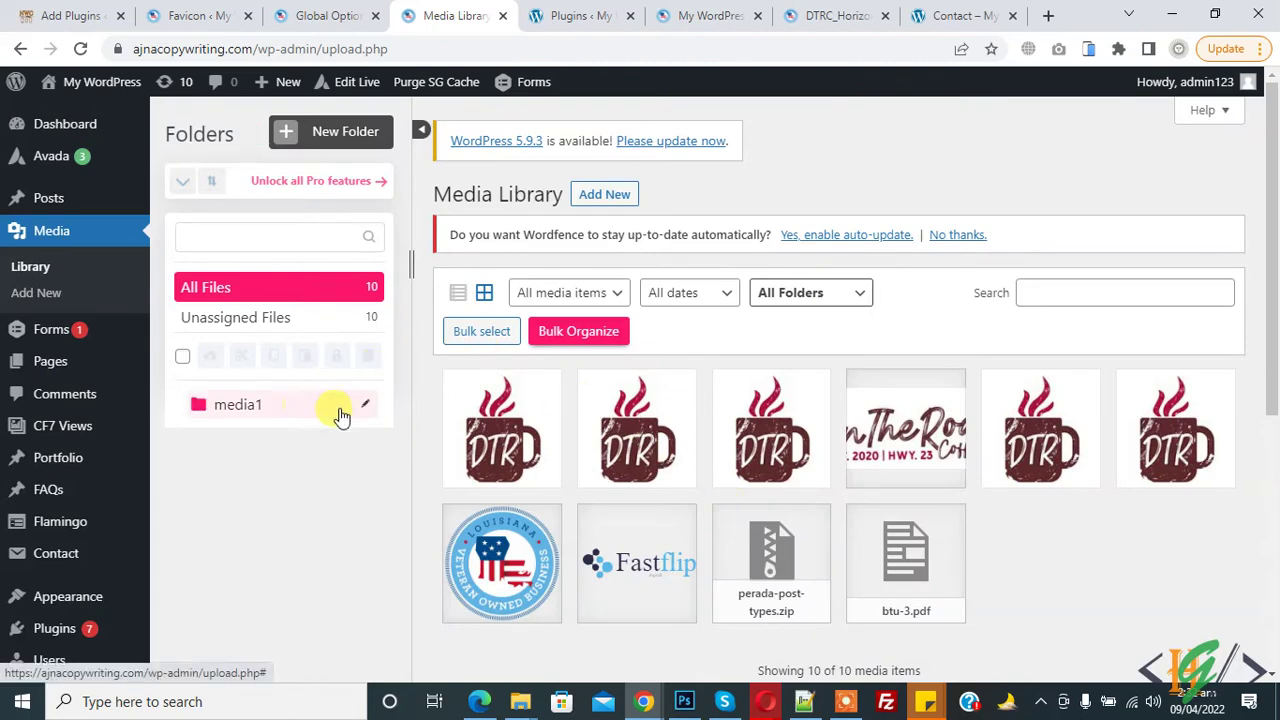
left_click_drag(500, 402, 212, 404)
left_click(266, 418)
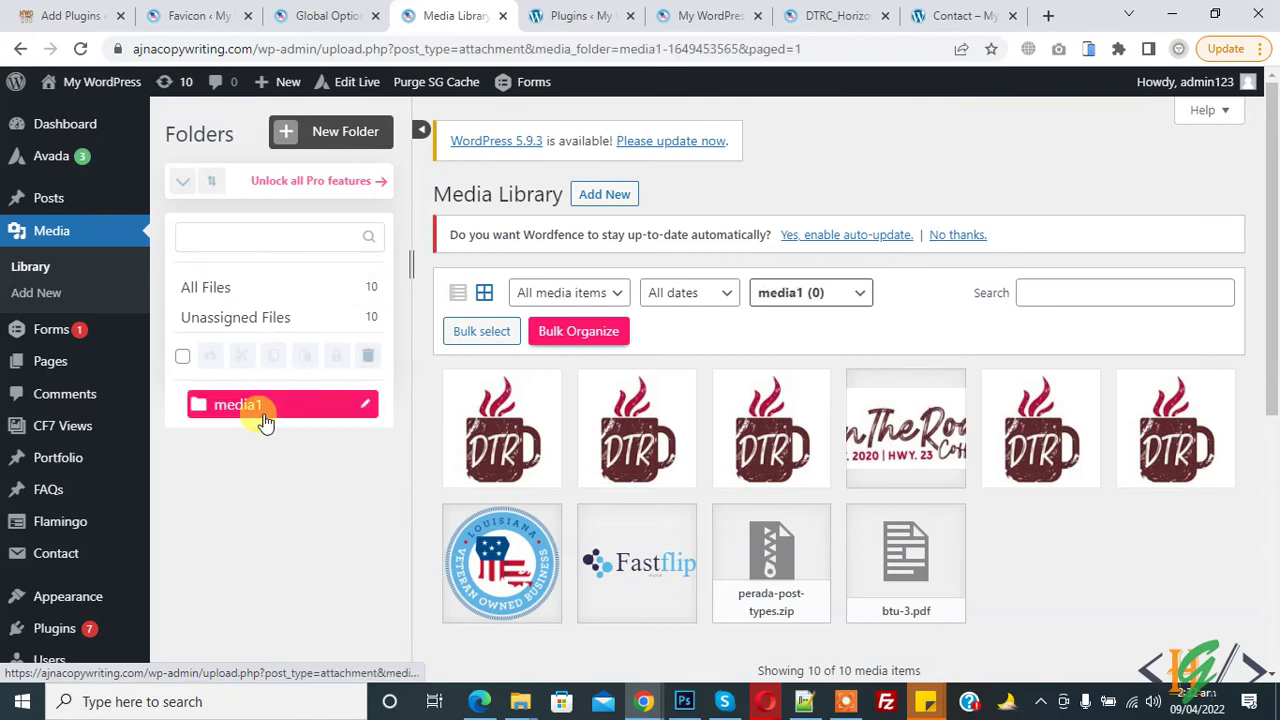
left_click(266, 420)
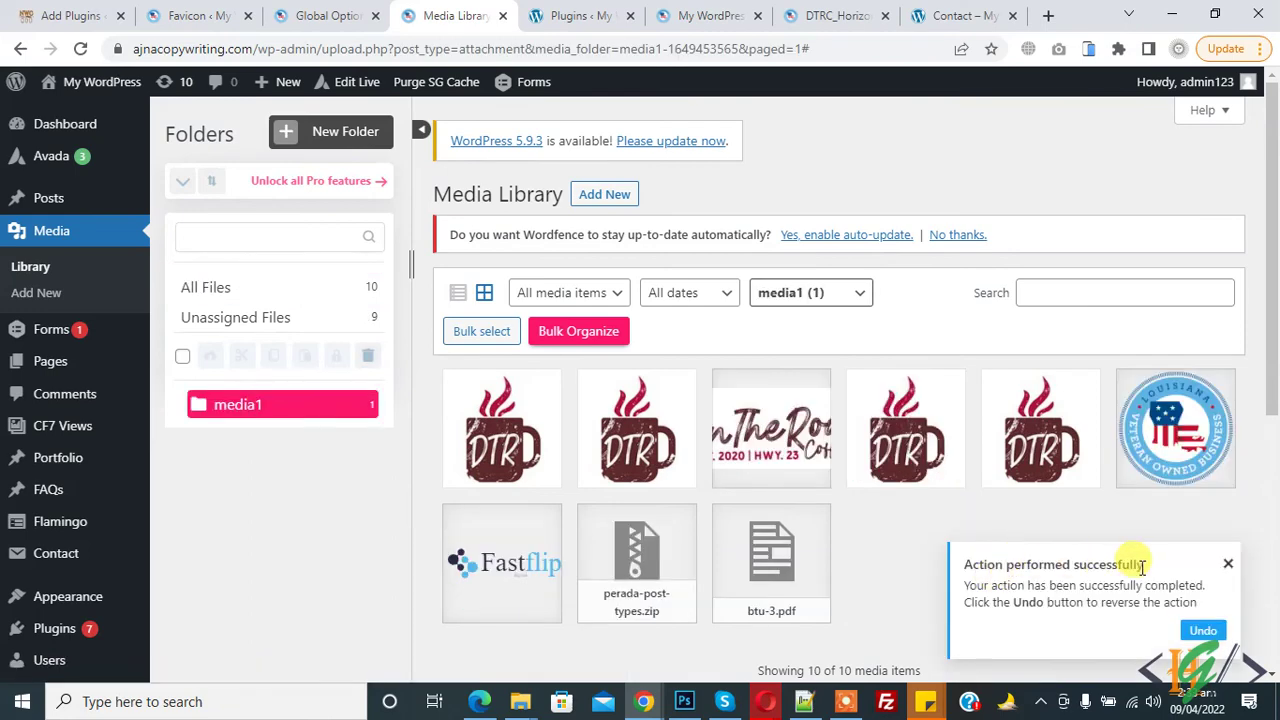
left_click(266, 418)
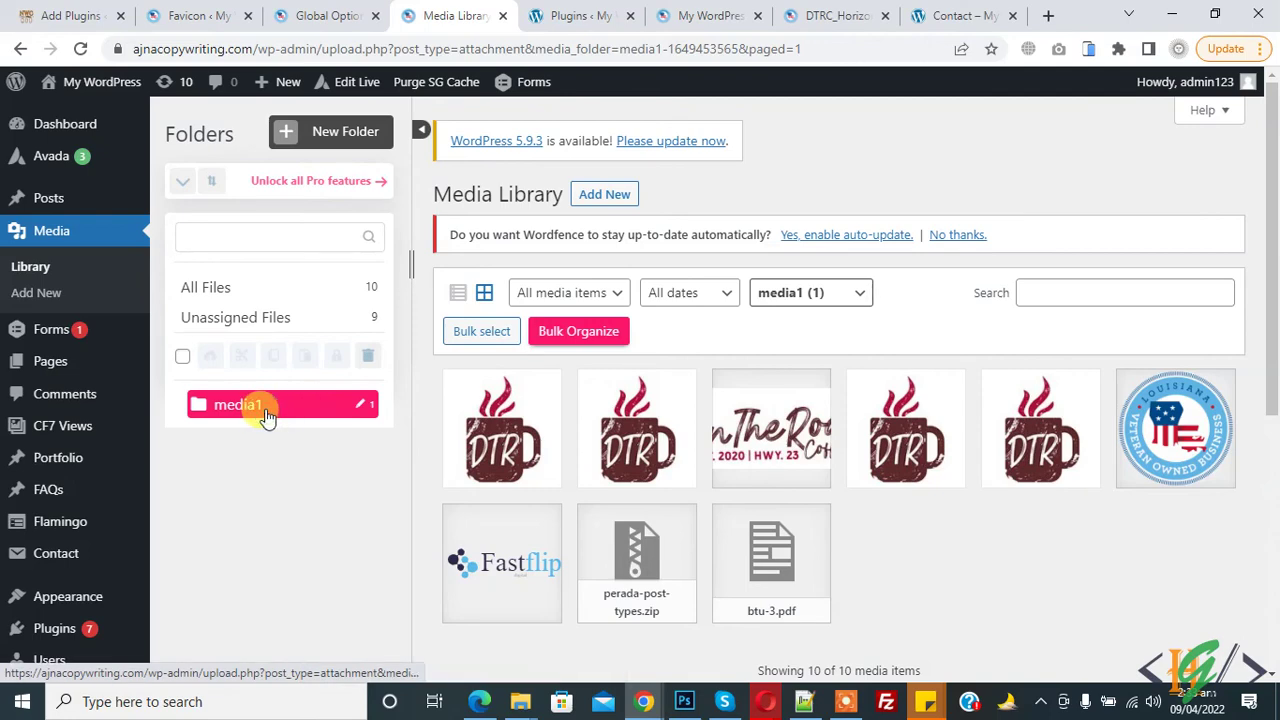
scroll(828, 432, "down", 1)
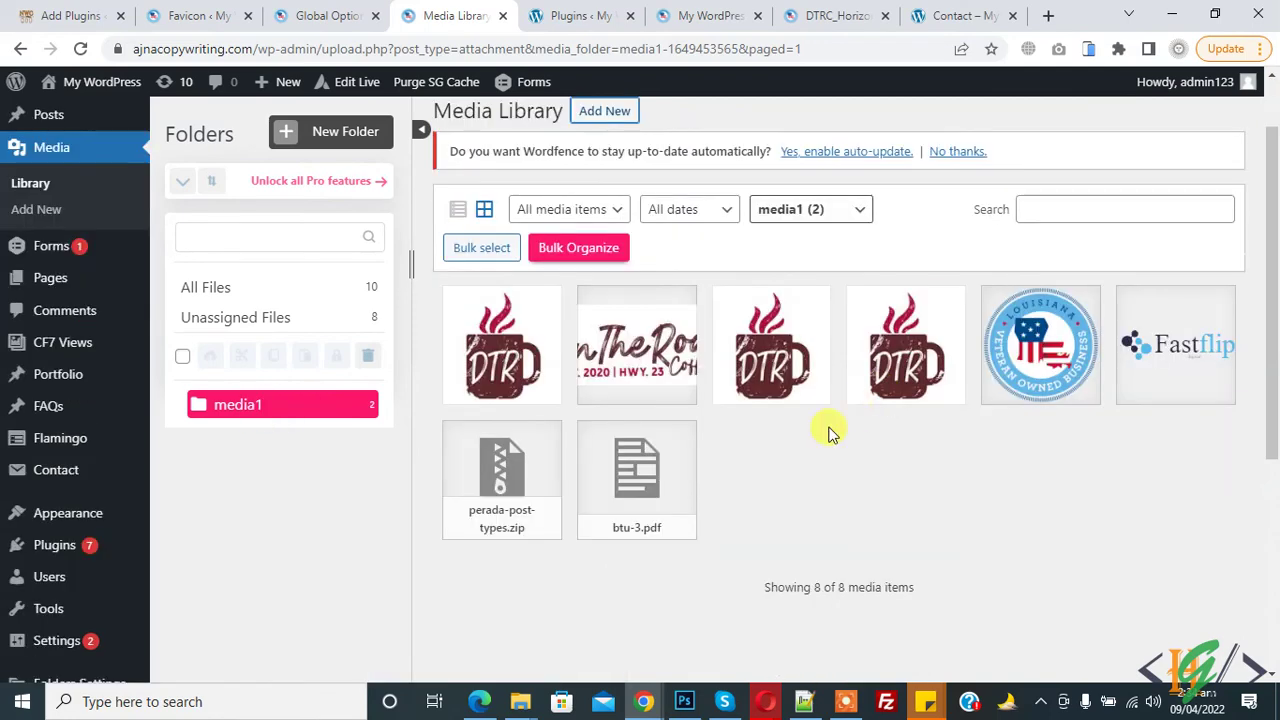
Step: Upload faceb.jpg with the media1 upload folder selected, bringing media1 to 3 files and All Files to 11
left_click(607, 118)
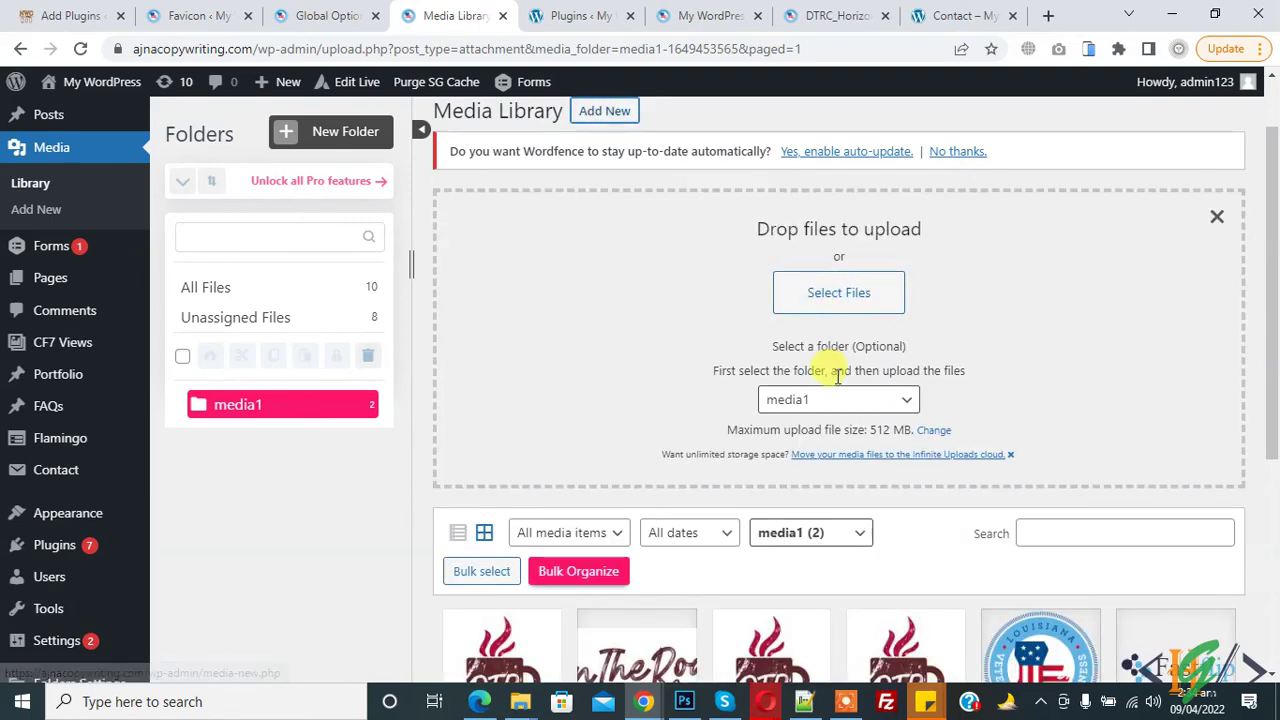
left_click(829, 300)
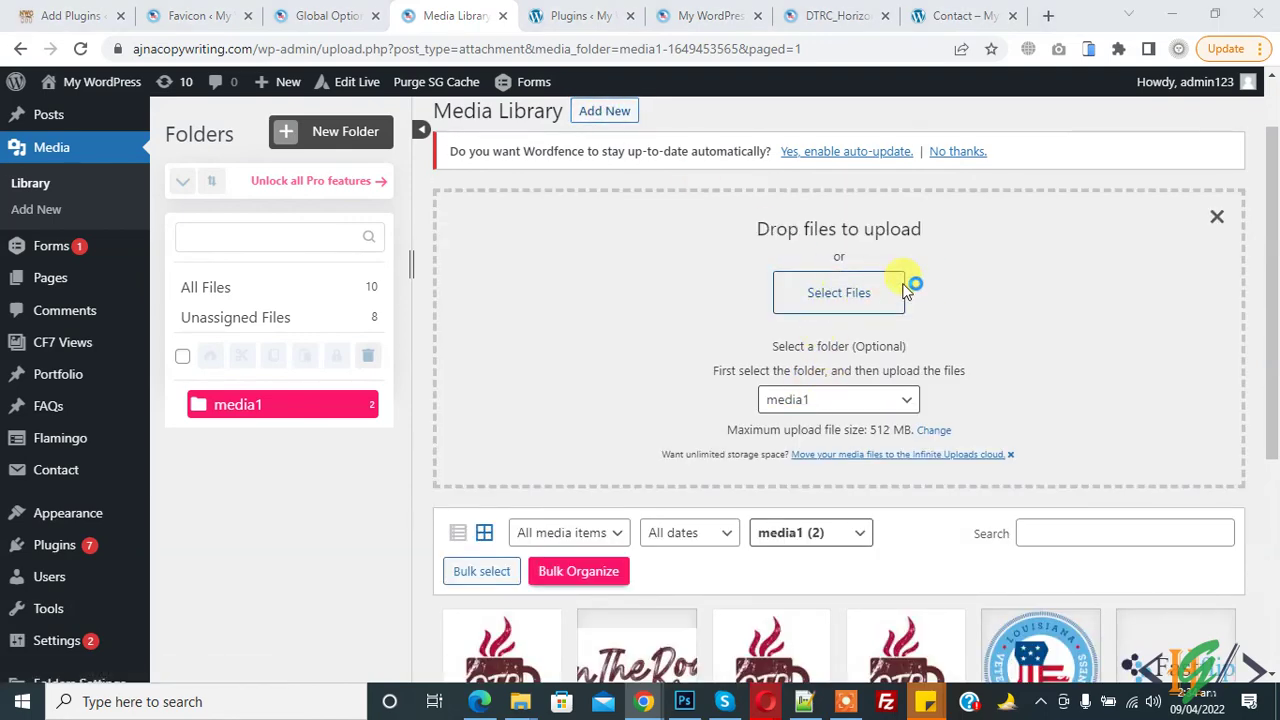
left_click(968, 134)
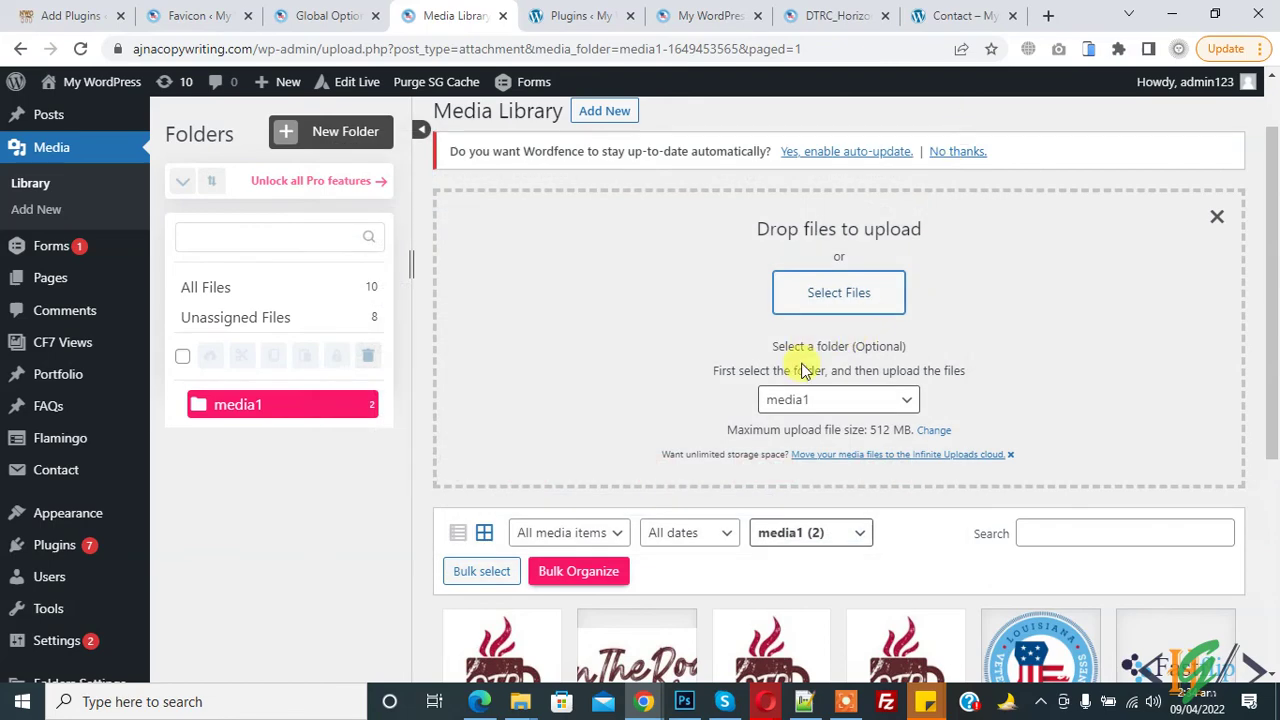
left_click(836, 410)
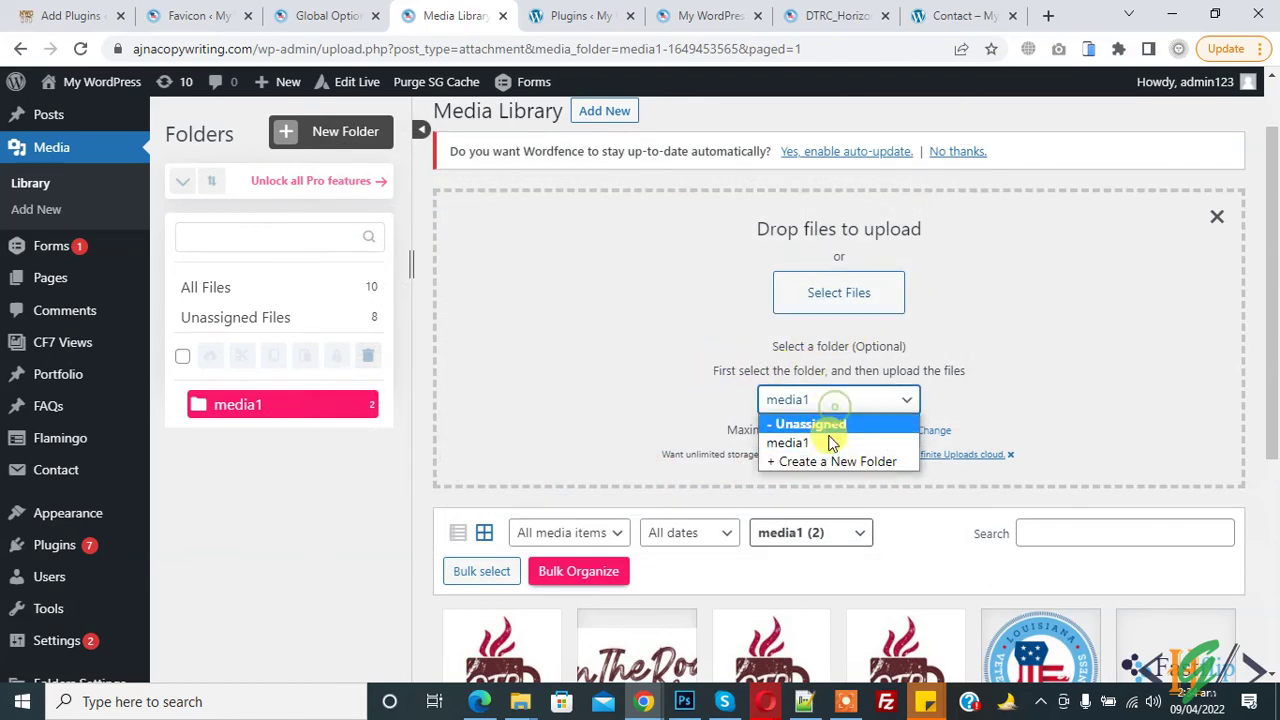
left_click(816, 439)
left_click(825, 316)
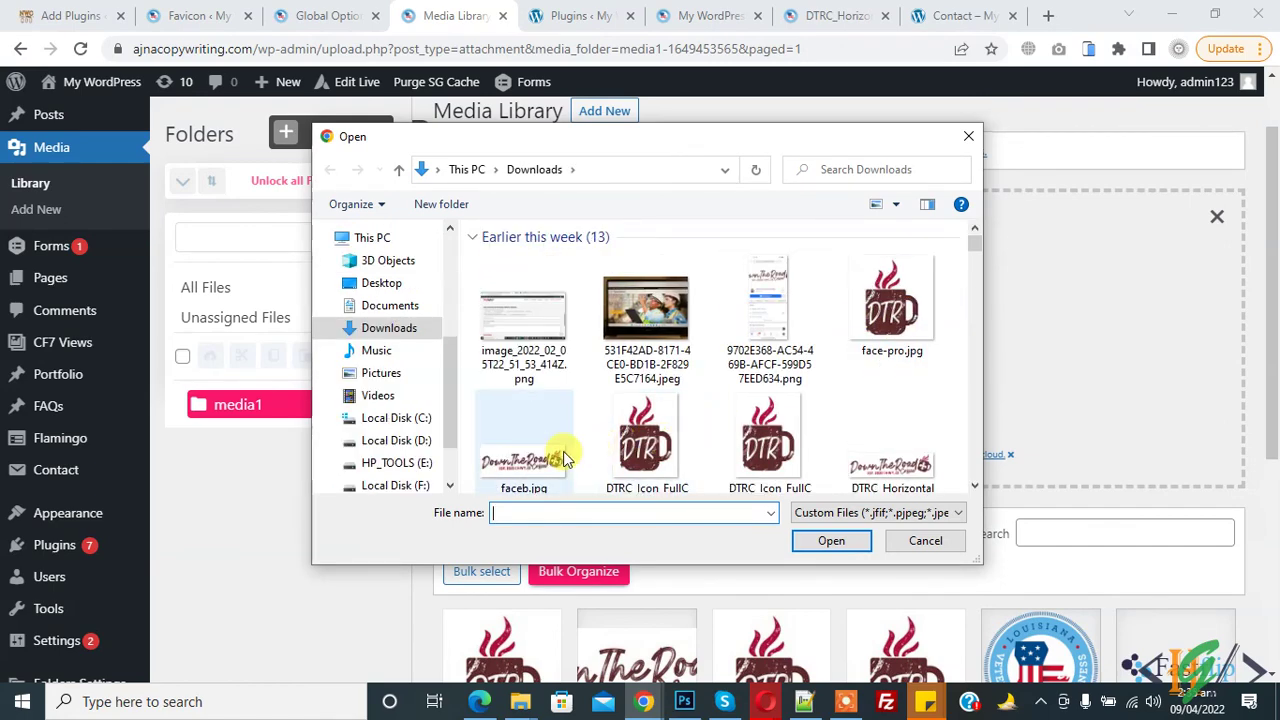
double_click(563, 450)
scroll(650, 440, "down", 1)
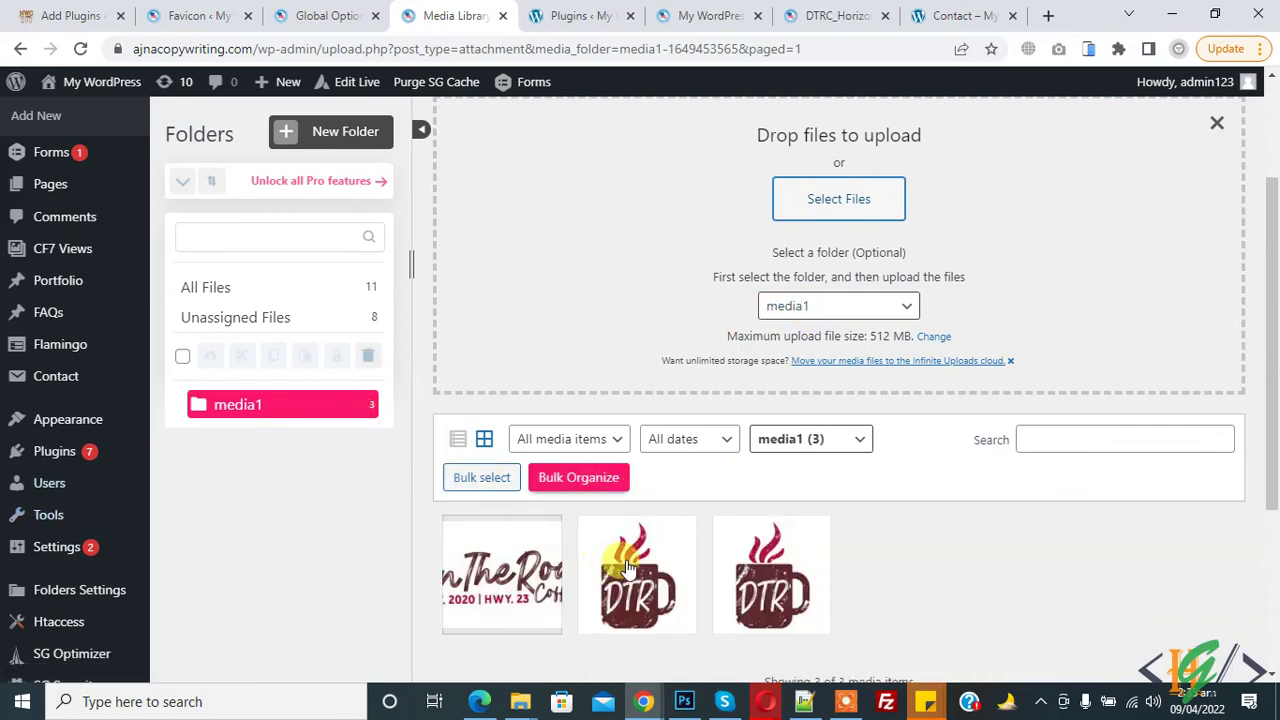
scroll(743, 563, "down", 2)
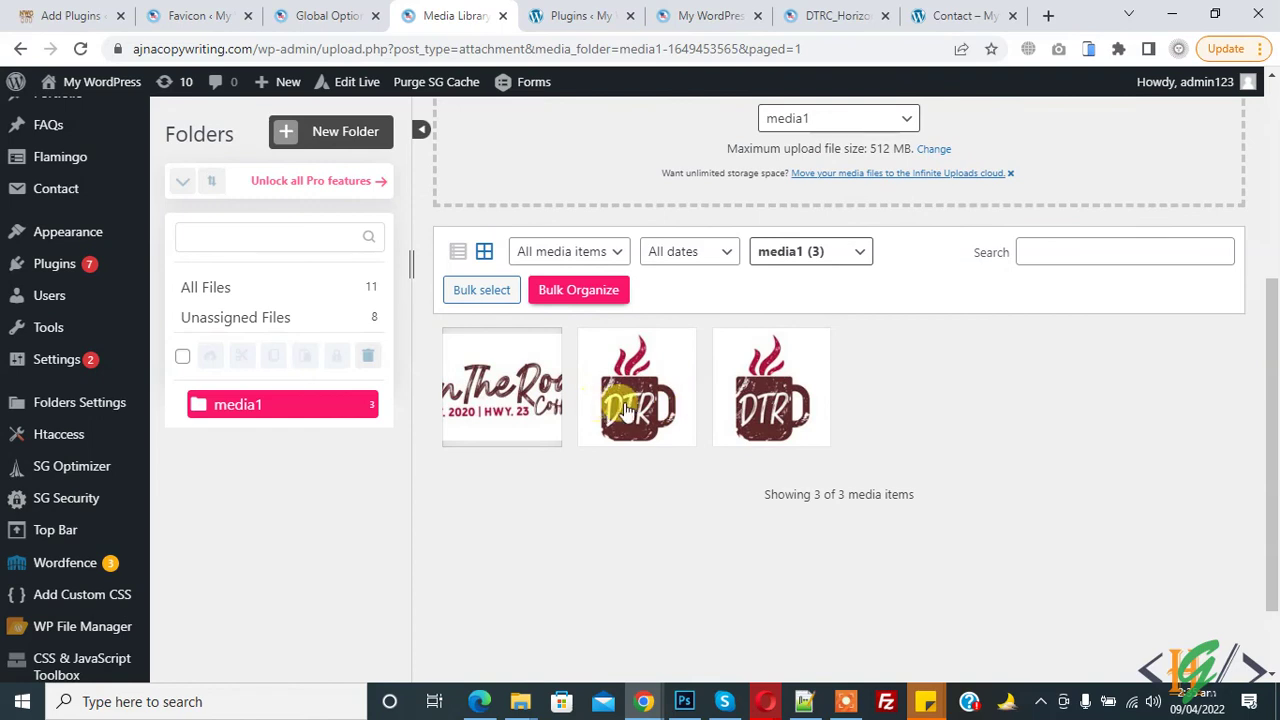